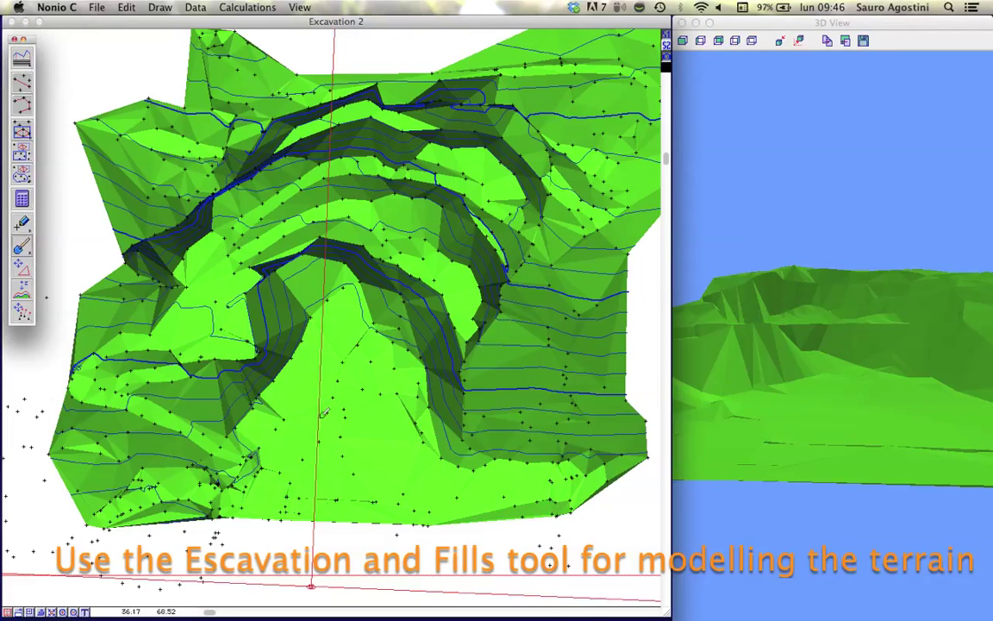
- Trace a six-corner boundary over the lower middle of the Excavation 2 terrain with Escavation and Fills
click(343, 454)
click(344, 416)
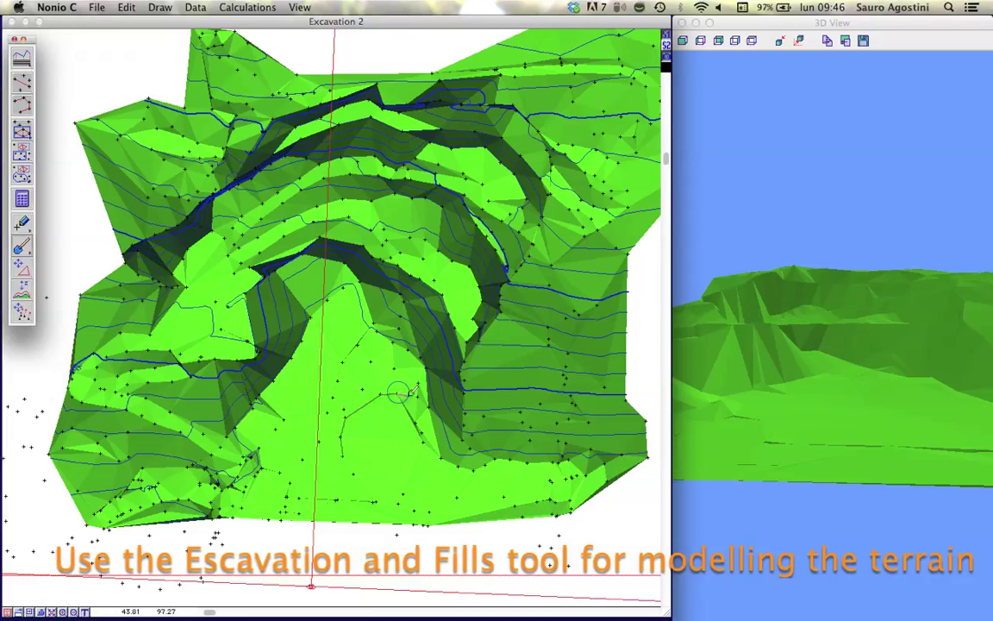
click(420, 397)
click(466, 466)
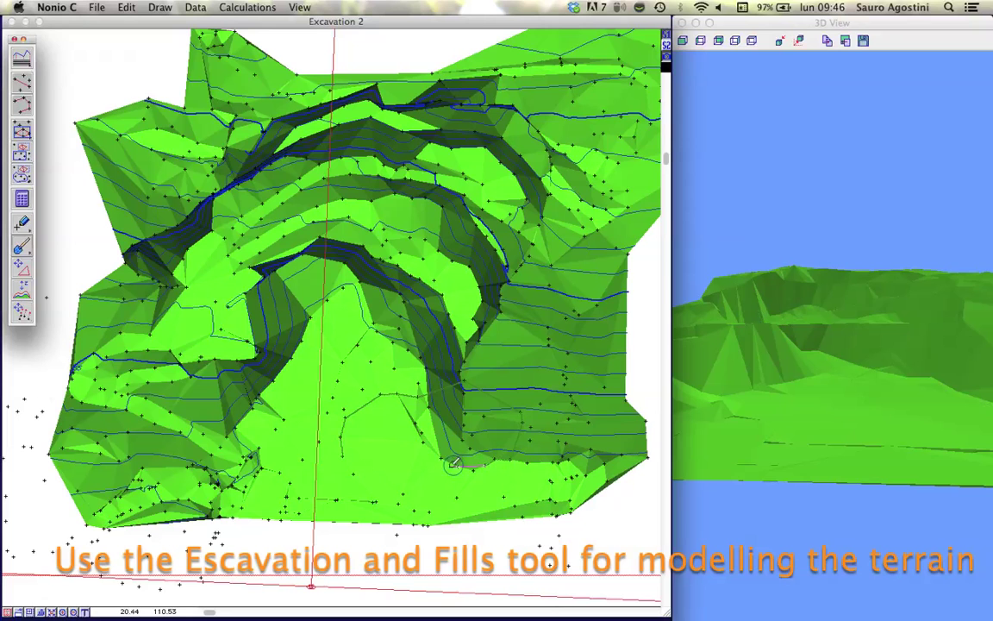
click(404, 491)
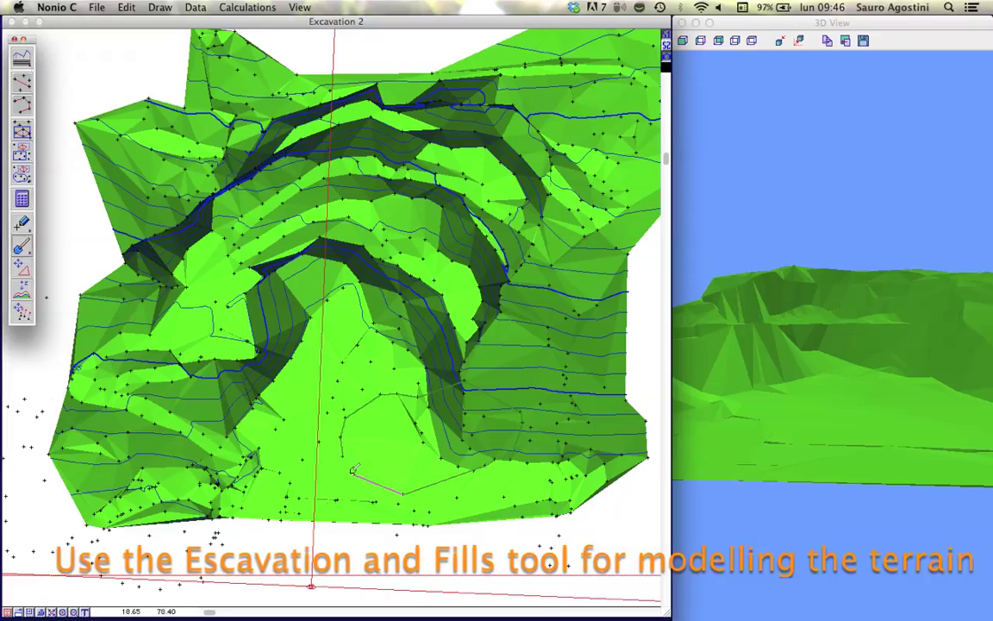
click(353, 467)
double_click(343, 441)
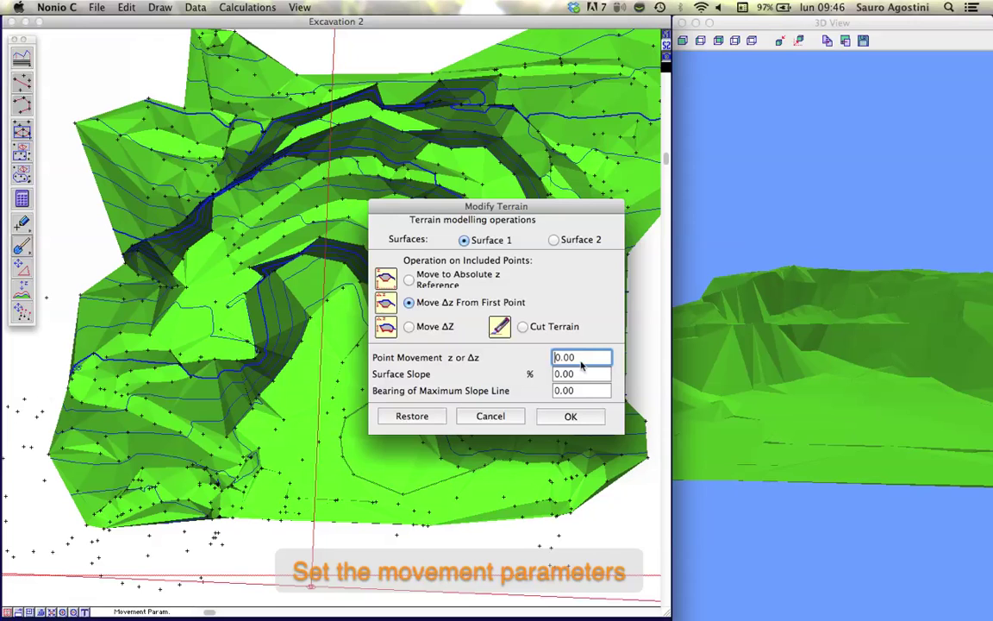
- In Modify Terrain, set point movement to 20 and surface slope to 2%, then confirm
drag(582, 362, 533, 363)
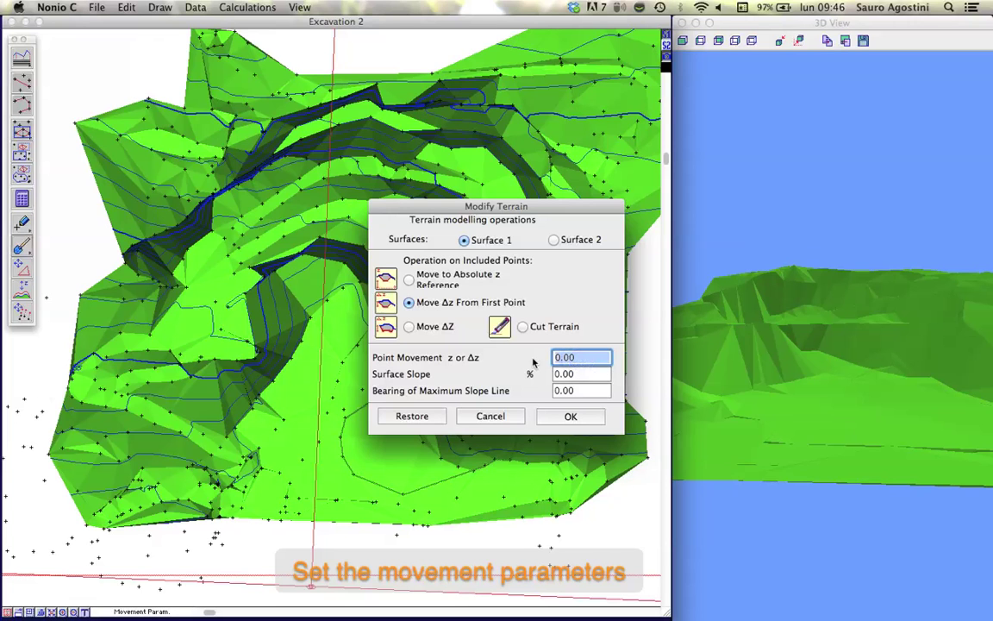
text(1)
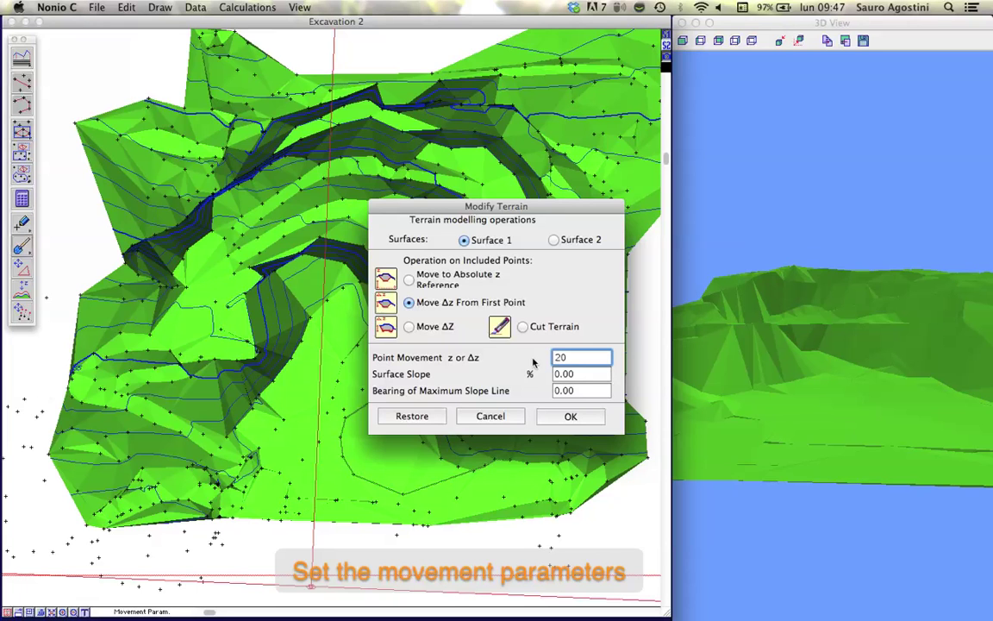
key(Tab)
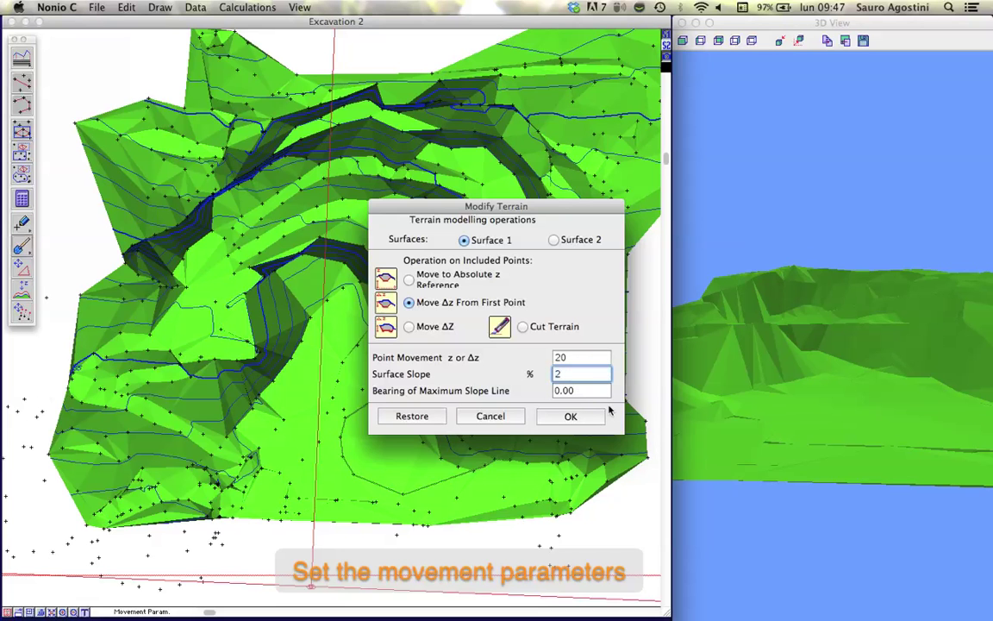
text(20)
click(571, 416)
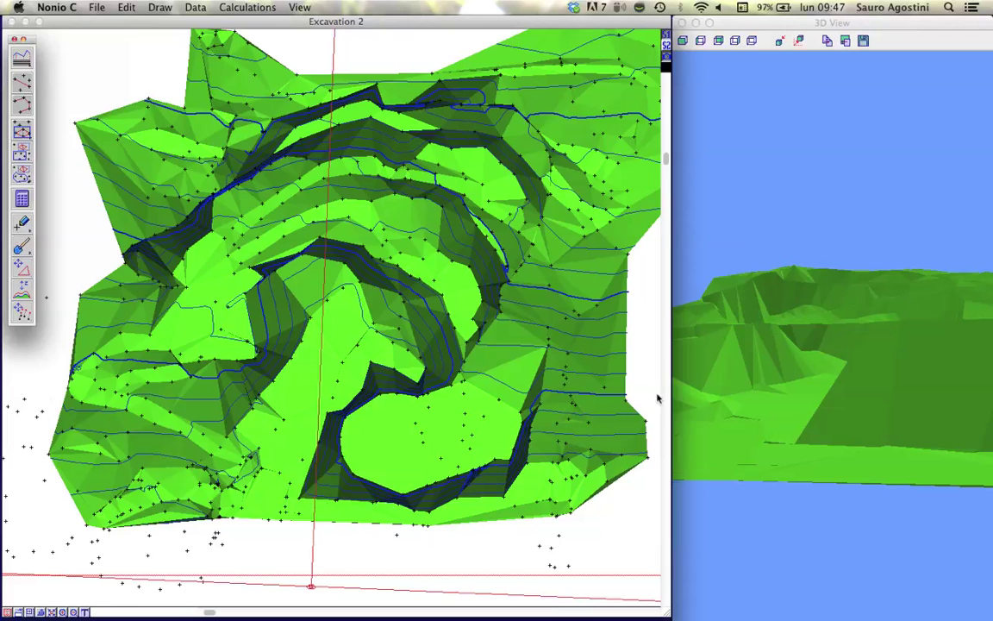
- Orbit the 3D view closer over the new pad, then return to the plan view
mouse_move(851, 381)
mouse_down()
mouse_move(852, 366)
mouse_move(865, 370)
mouse_up()
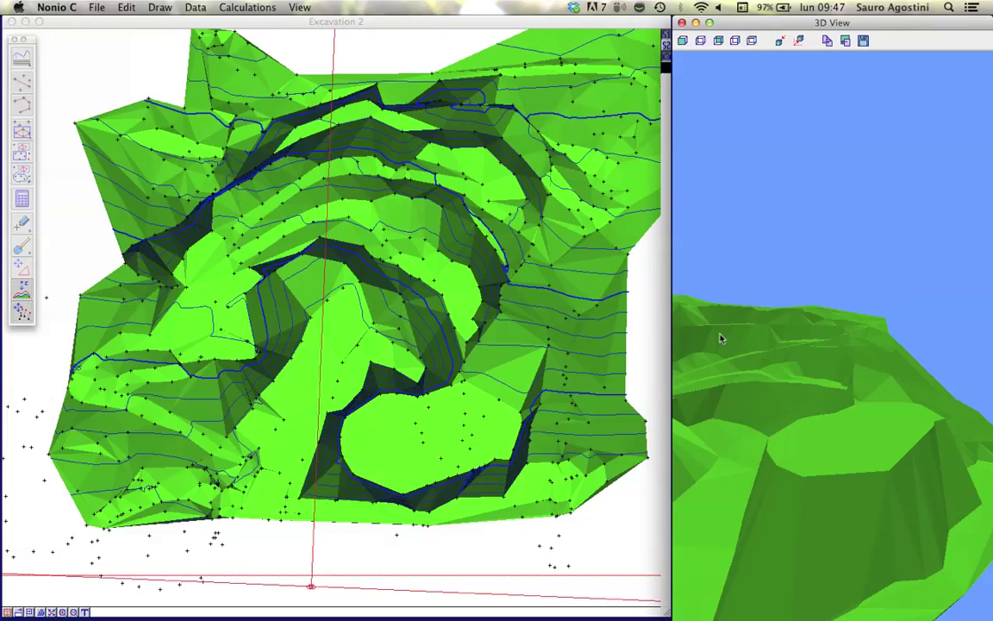
click(337, 274)
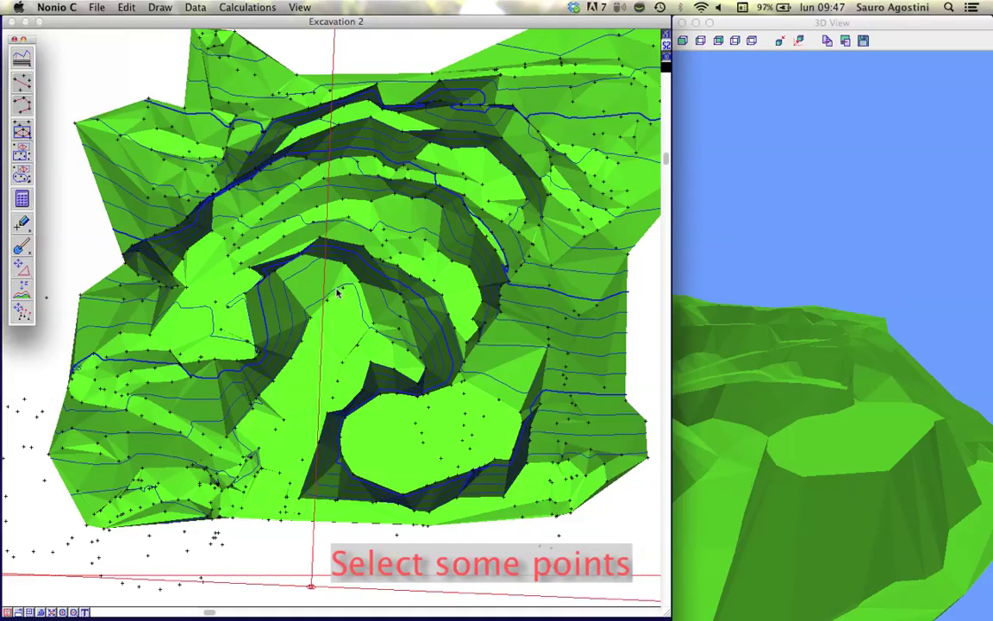
- Select the points in the excavation centre and raise them by 20.70 on surface 1
drag(334, 281, 465, 365)
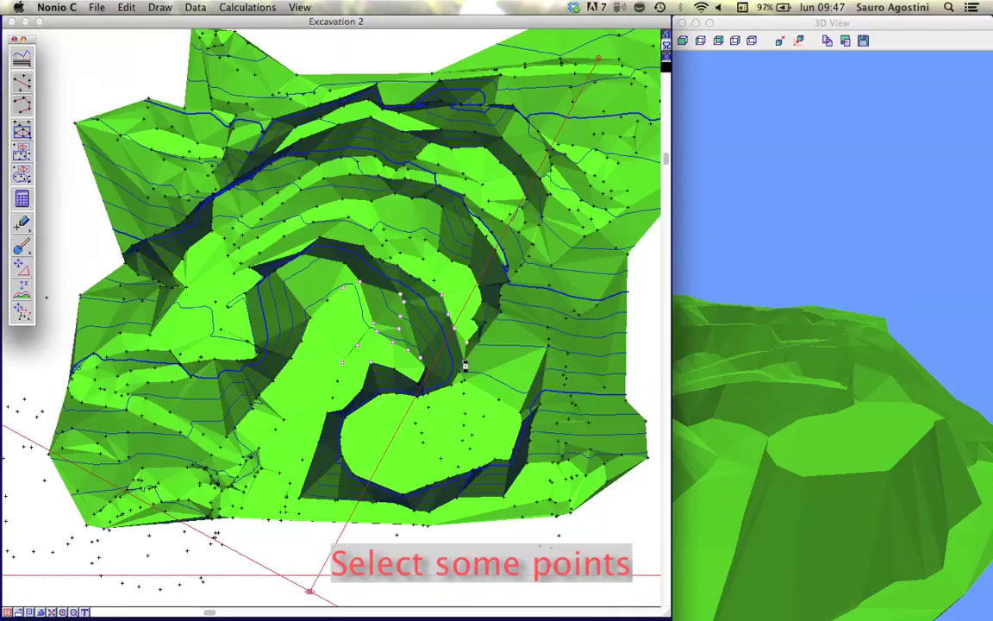
click(21, 263)
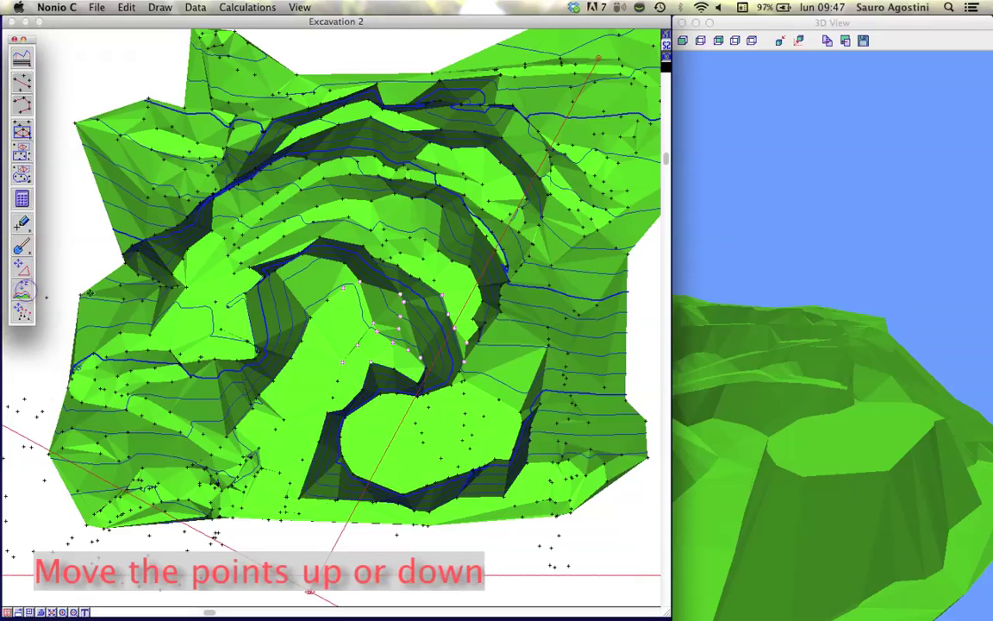
drag(362, 315, 366, 25)
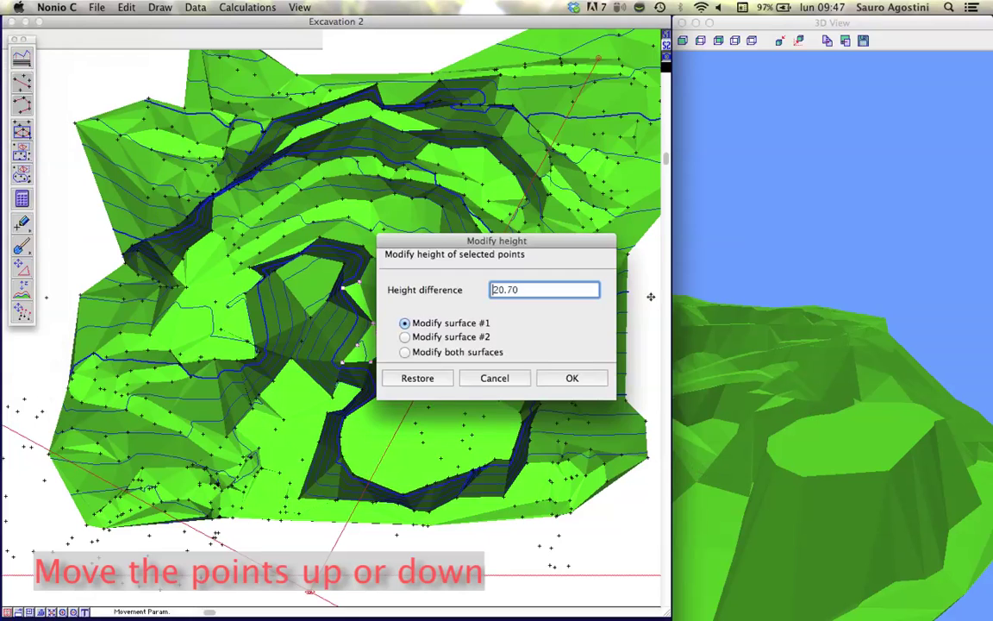
click(574, 379)
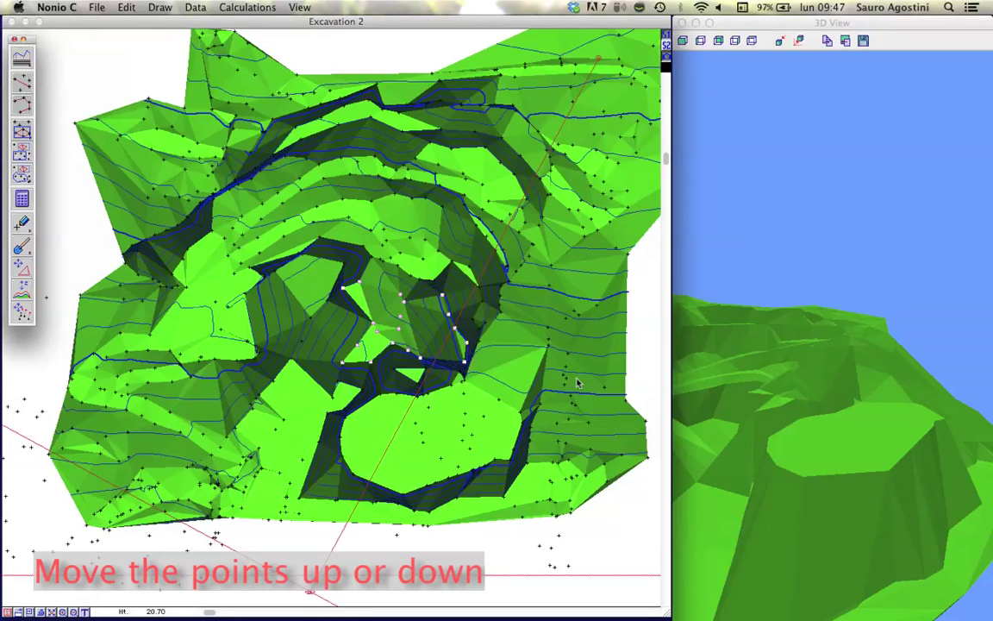
click(666, 54)
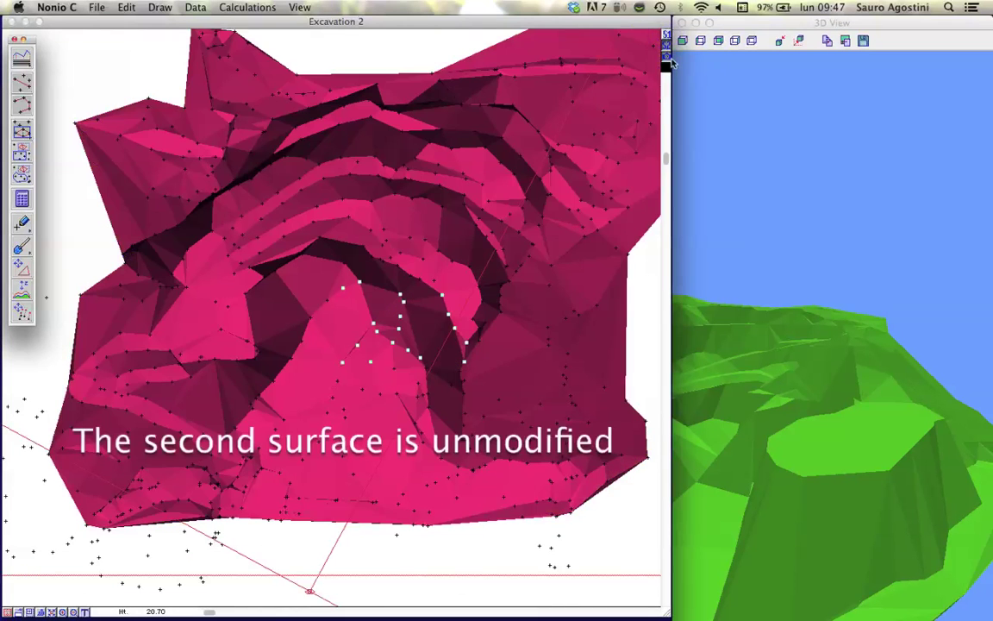
click(673, 61)
click(671, 62)
click(666, 38)
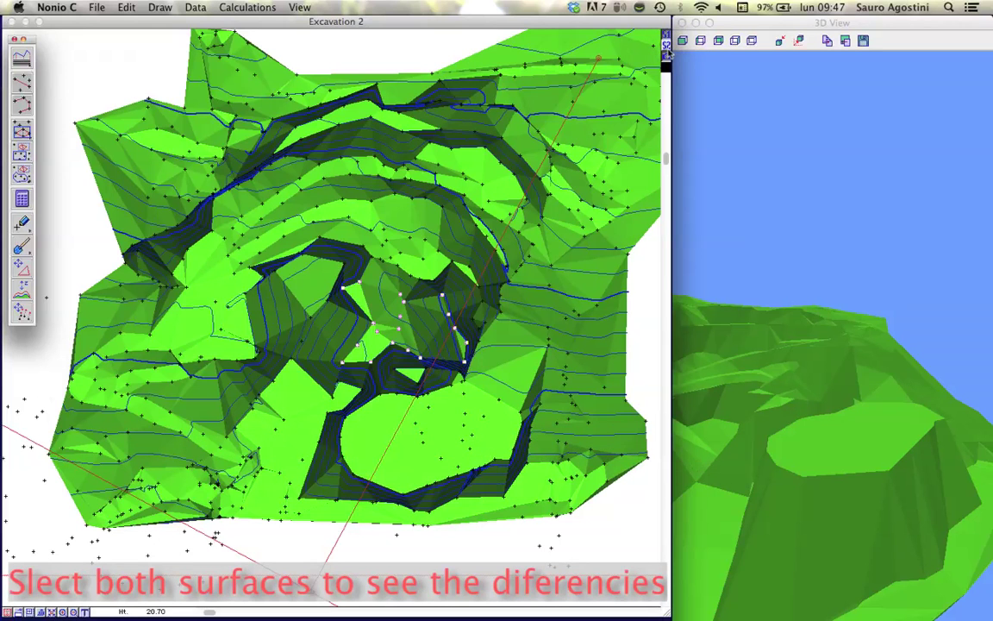
click(667, 39)
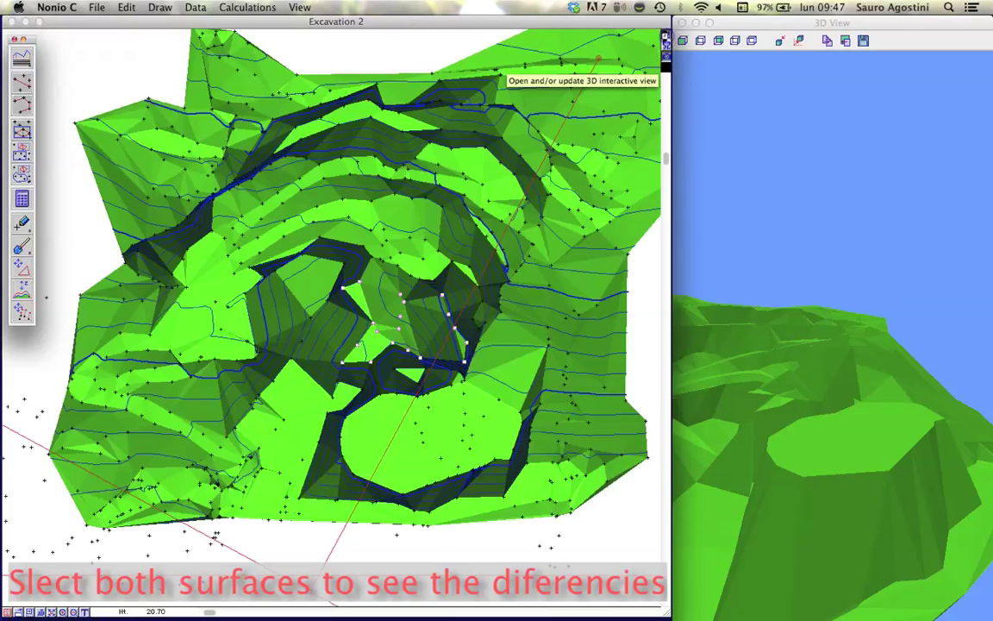
click(666, 45)
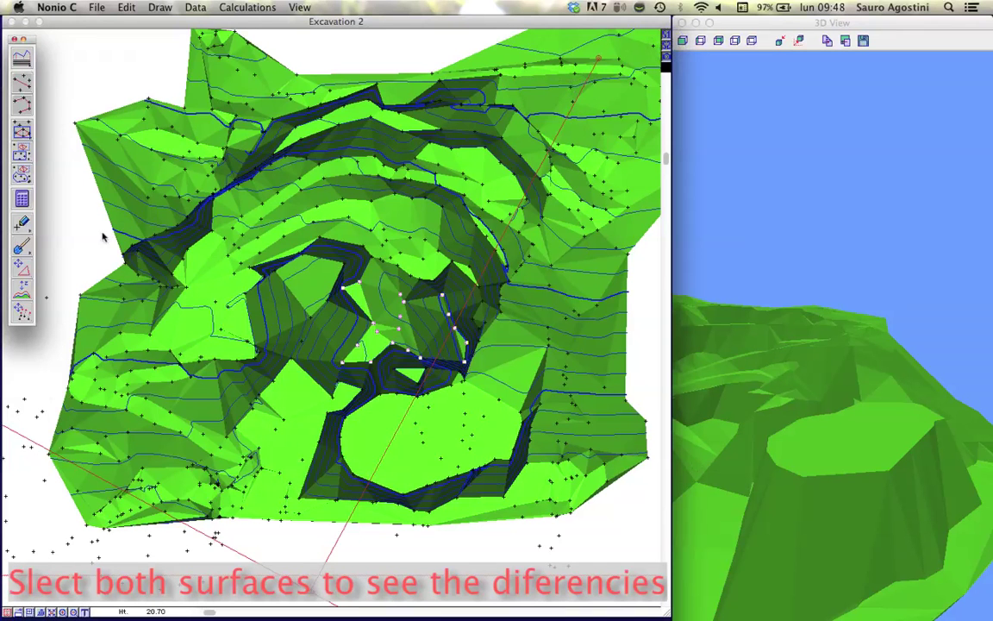
- Open the Calculator and trace a four-corner calculation polygon over the excavation
click(21, 197)
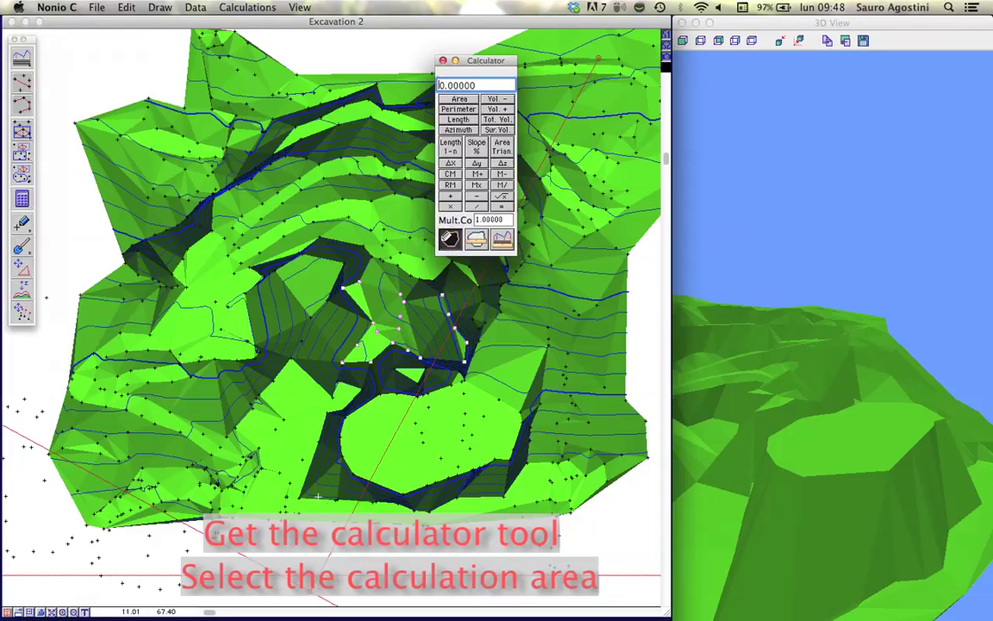
click(307, 451)
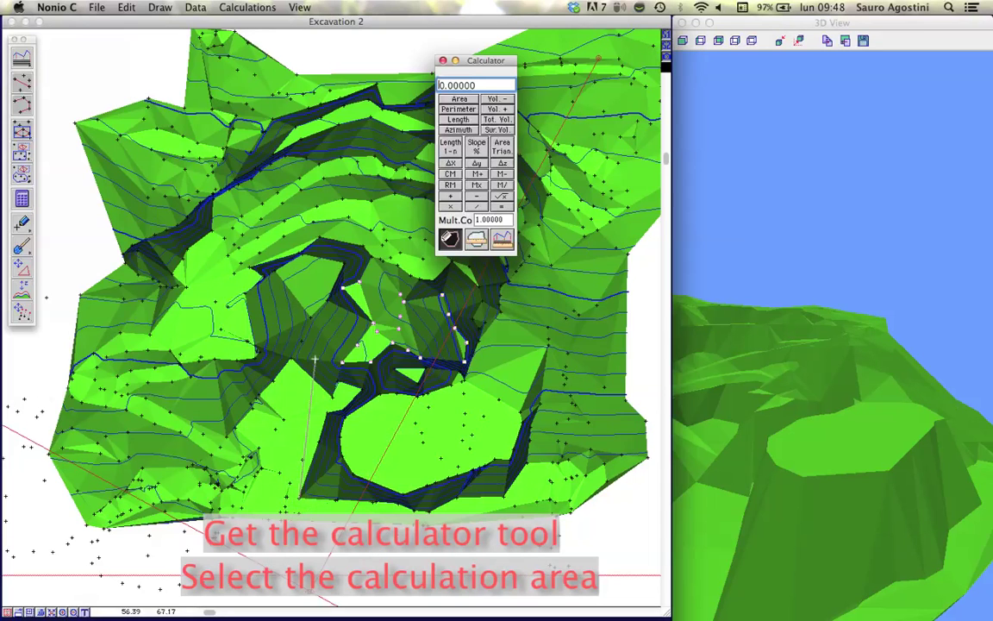
click(546, 326)
click(550, 480)
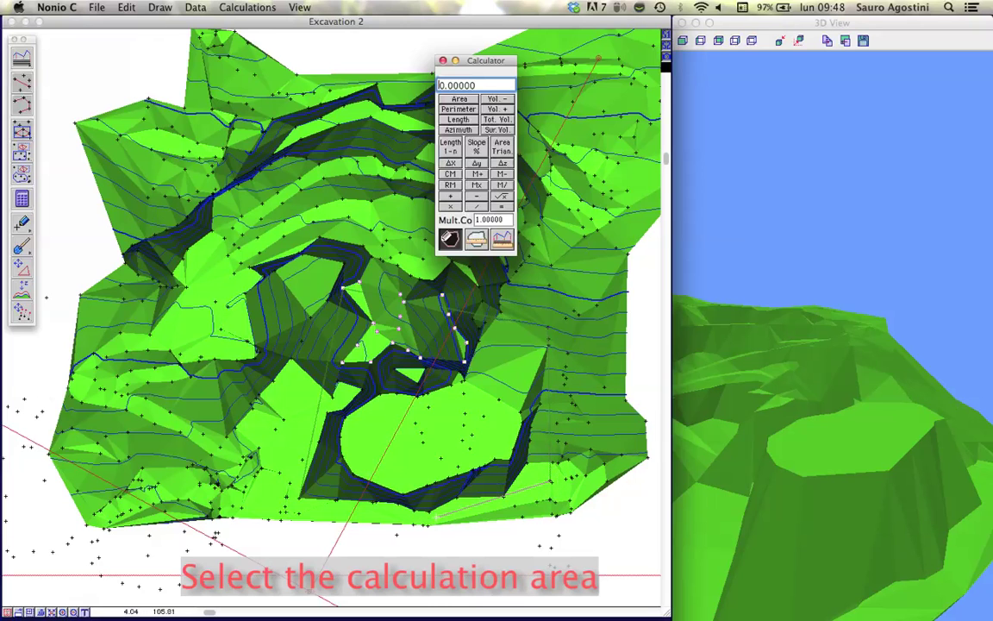
click(417, 522)
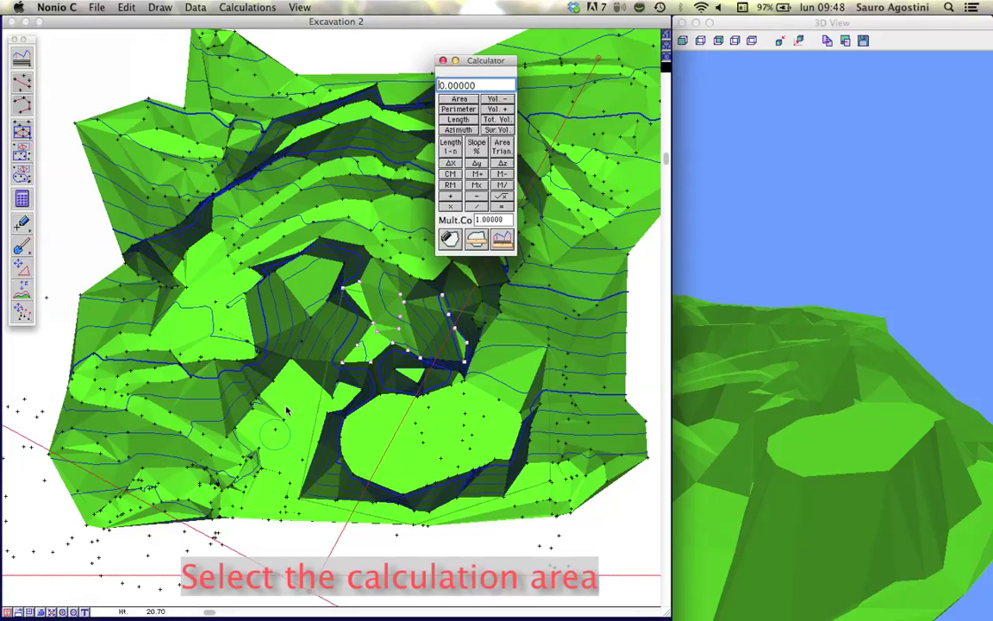
- Compute area (4877.19469), perimeter, cut, fill, total volume (46635.92687) and azimuth
click(462, 100)
click(466, 109)
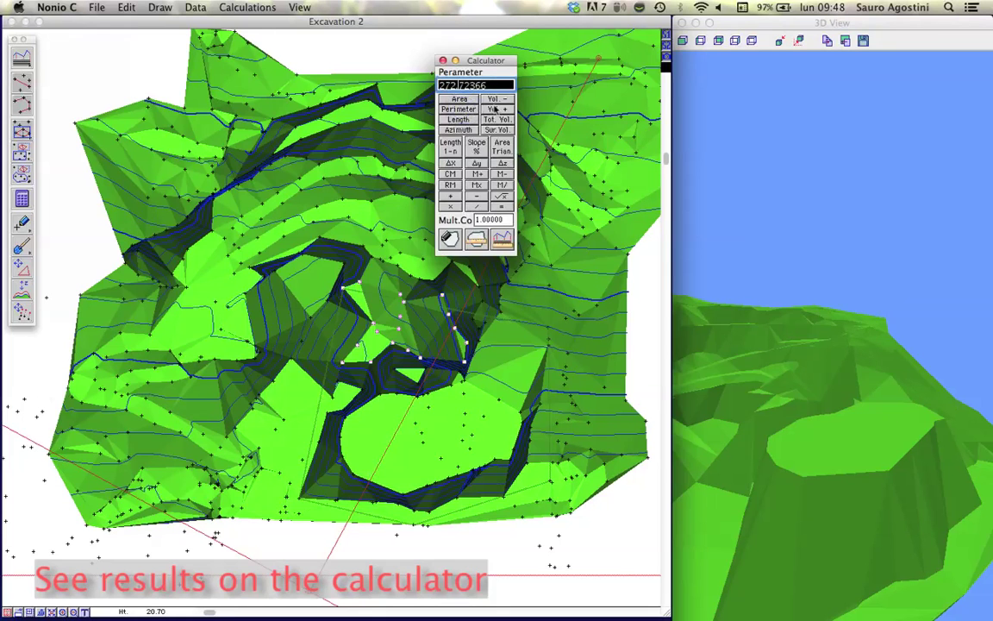
click(497, 100)
click(499, 109)
click(500, 120)
click(472, 130)
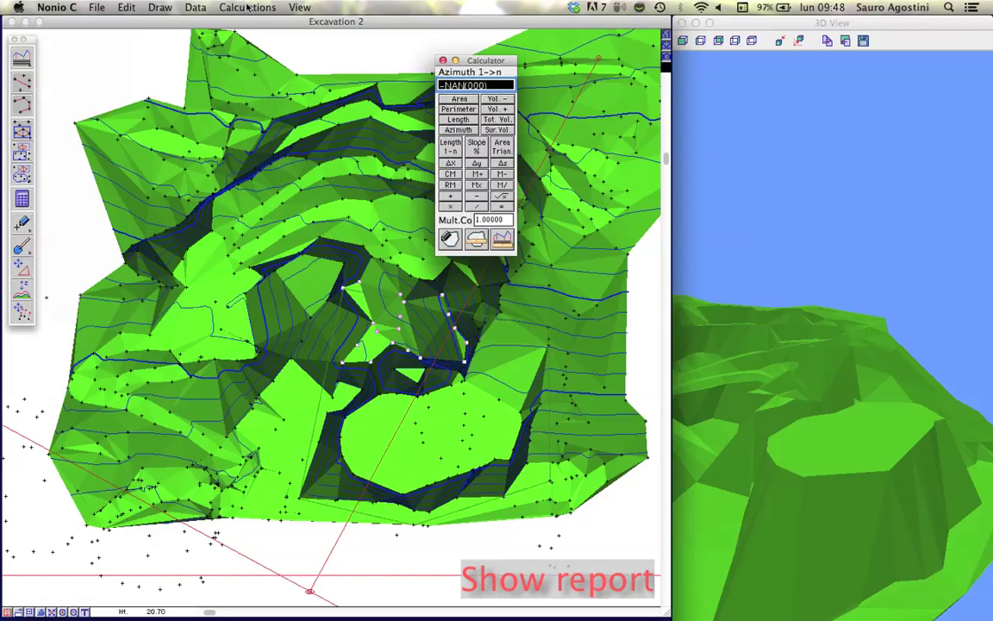
- Show the volume calculation report totalling 46635.93, enlarge and scroll through it, then close it
click(200, 8)
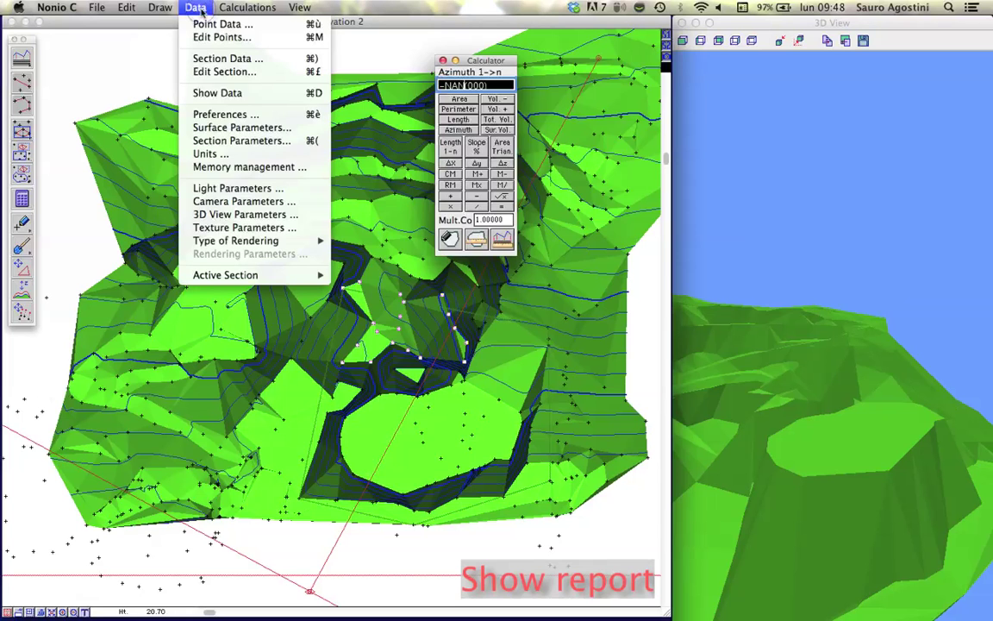
click(249, 94)
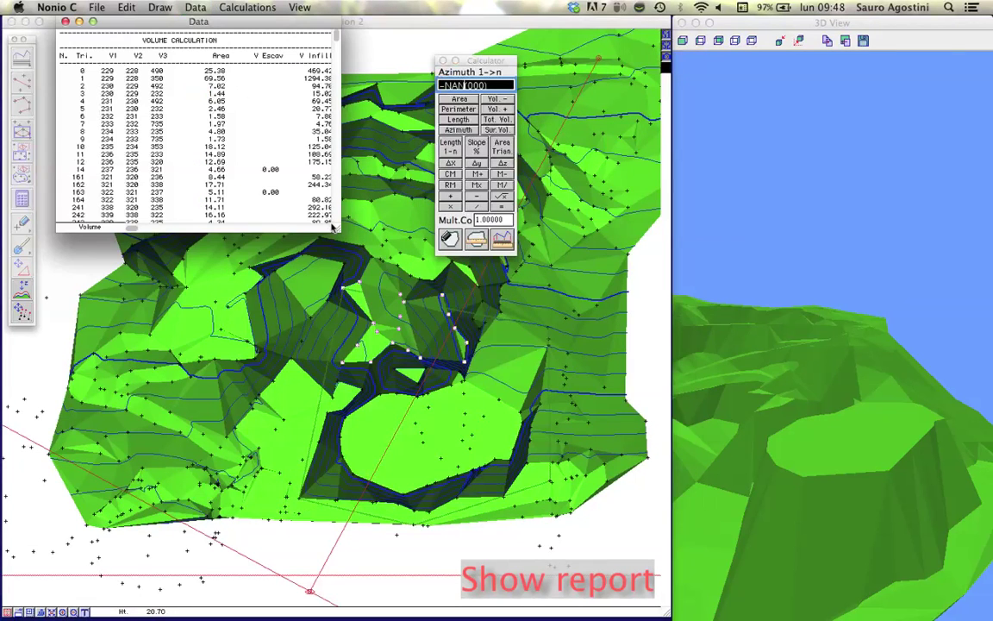
drag(335, 230, 528, 556)
scroll(458, 390, down, 20)
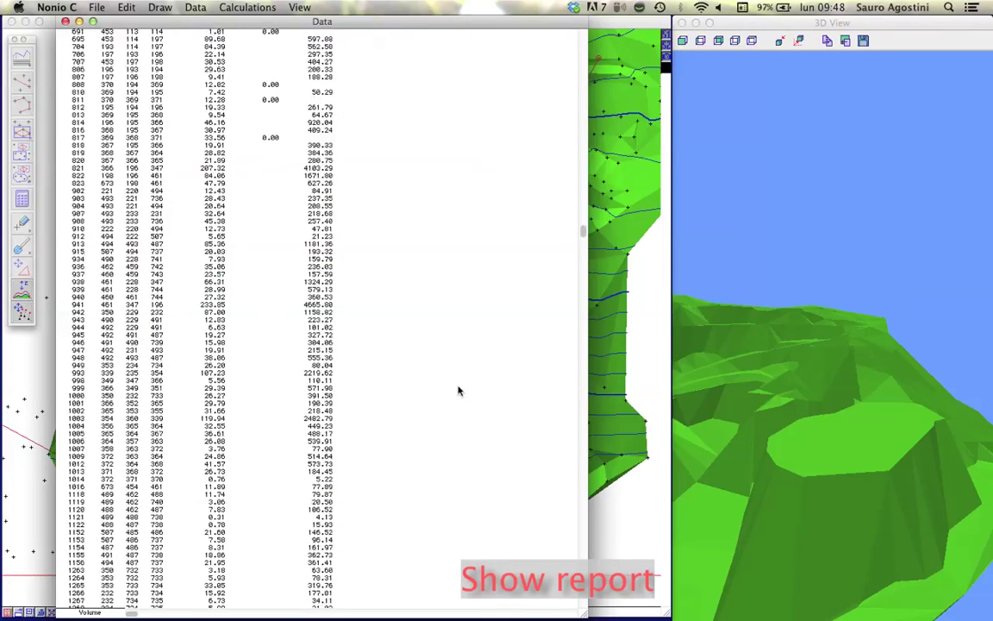
scroll(459, 391, up, 20)
scroll(459, 391, up, 5)
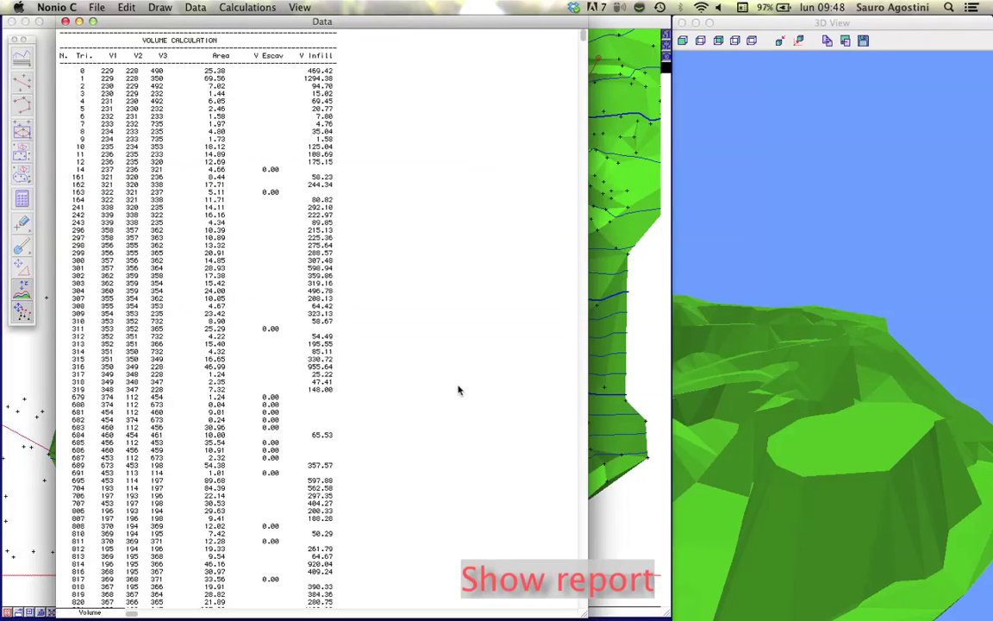
click(64, 21)
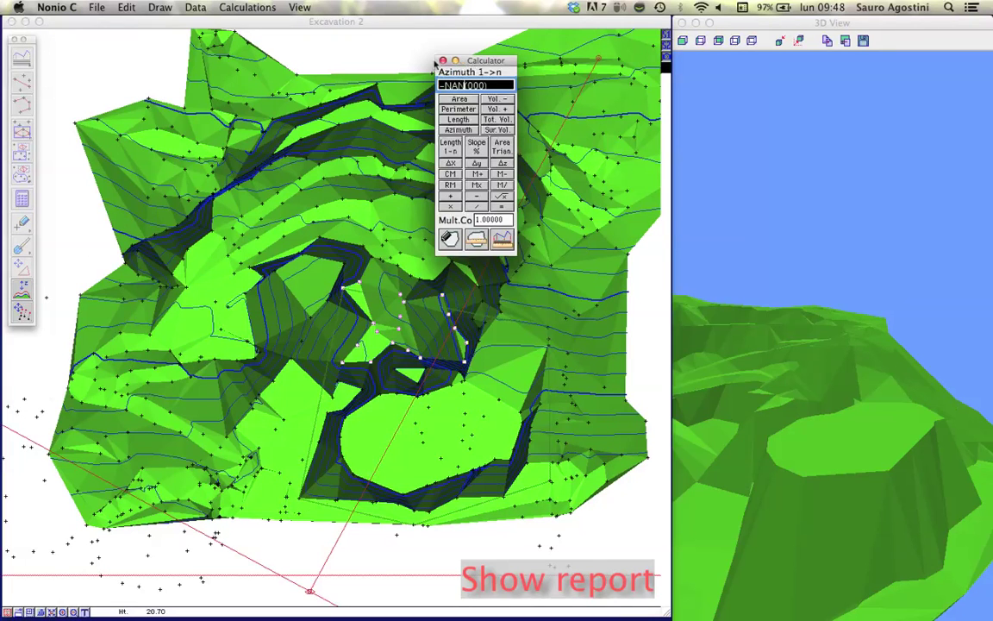
- Close the Calculator and place the first point of section line A-A across the pit
click(442, 62)
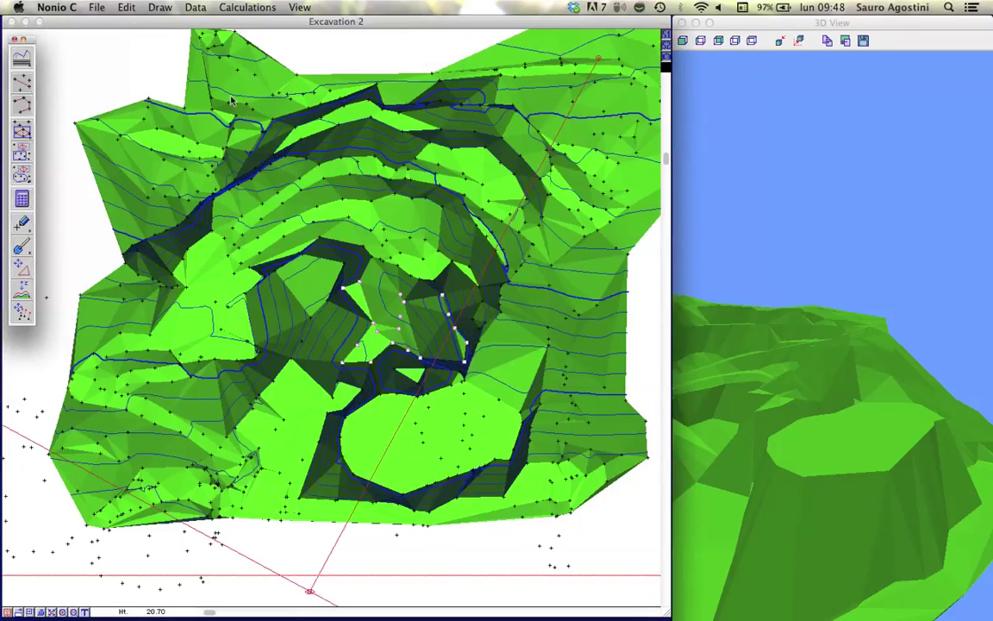
click(23, 59)
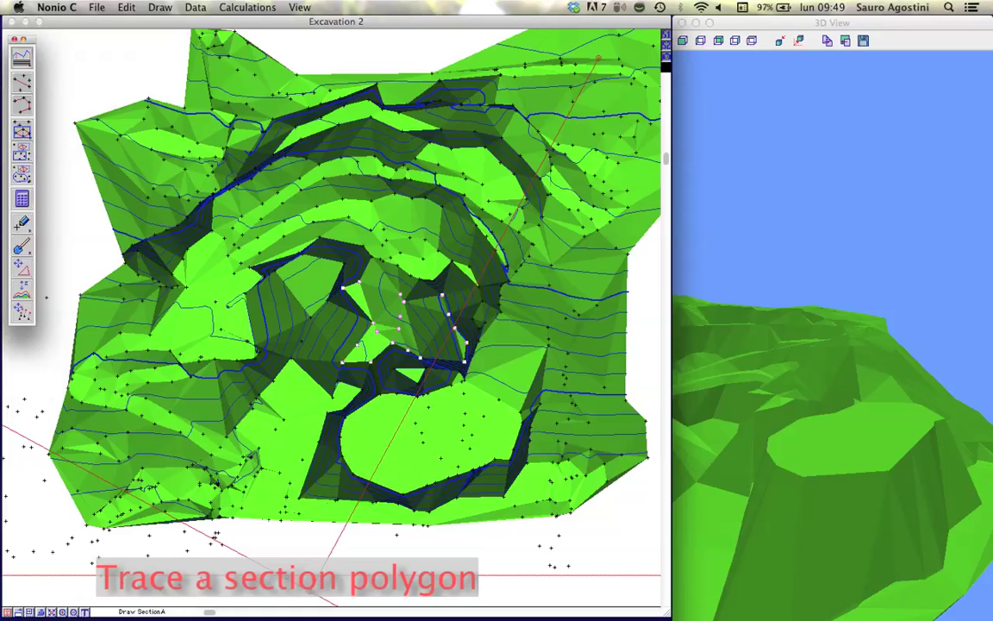
click(254, 533)
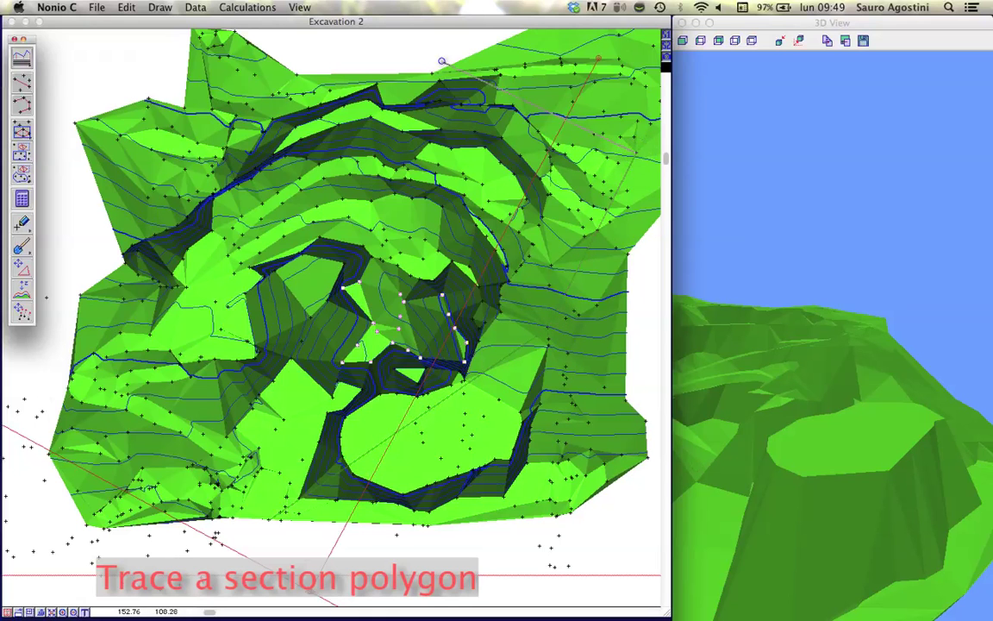
- Compute the section along the traced line and enlarge the Section A-A table (about 78.17 total length)
click(251, 7)
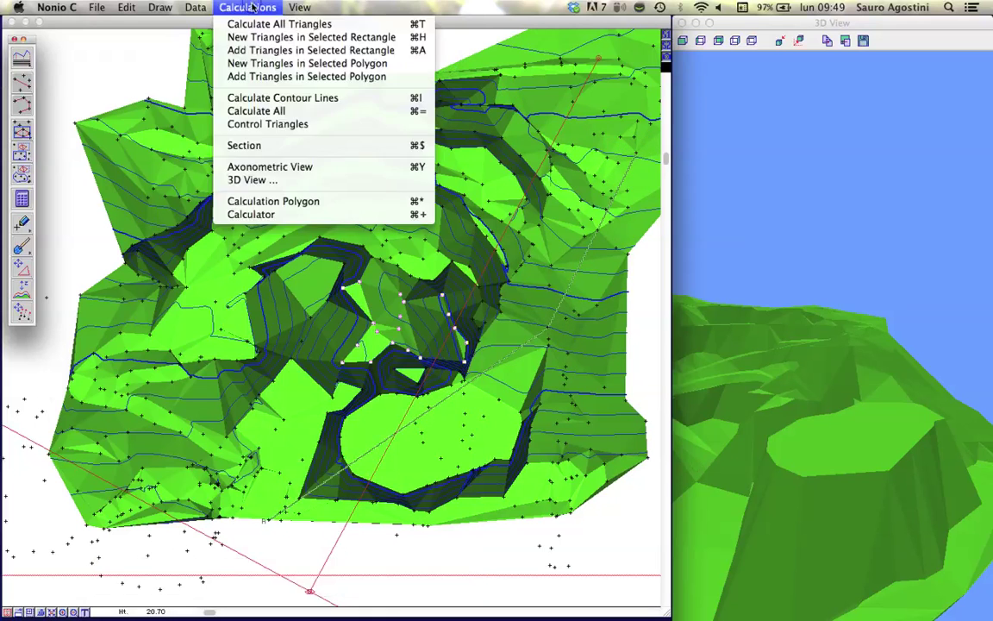
click(274, 145)
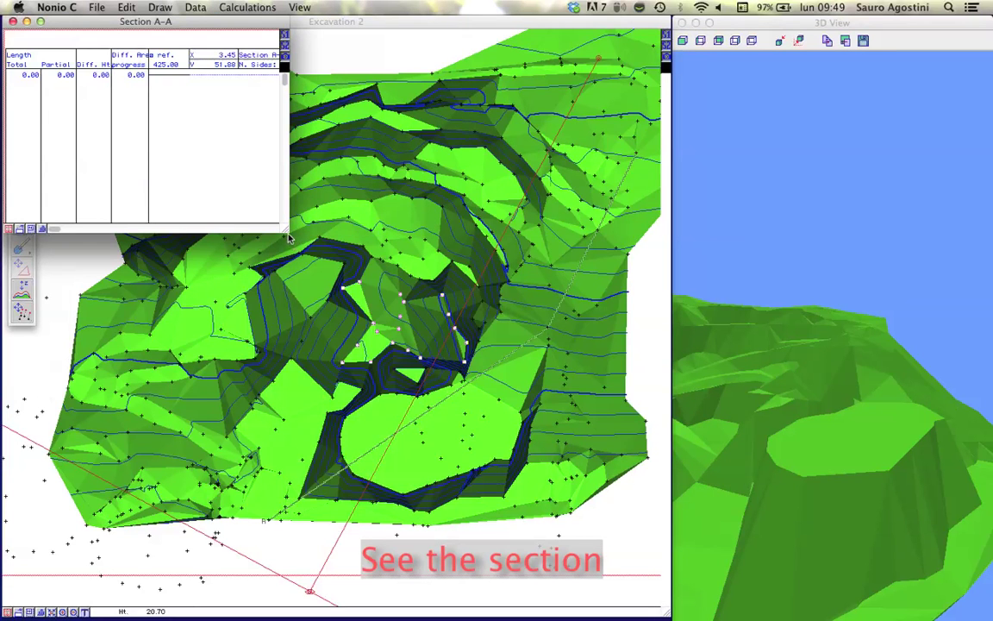
drag(287, 233, 638, 504)
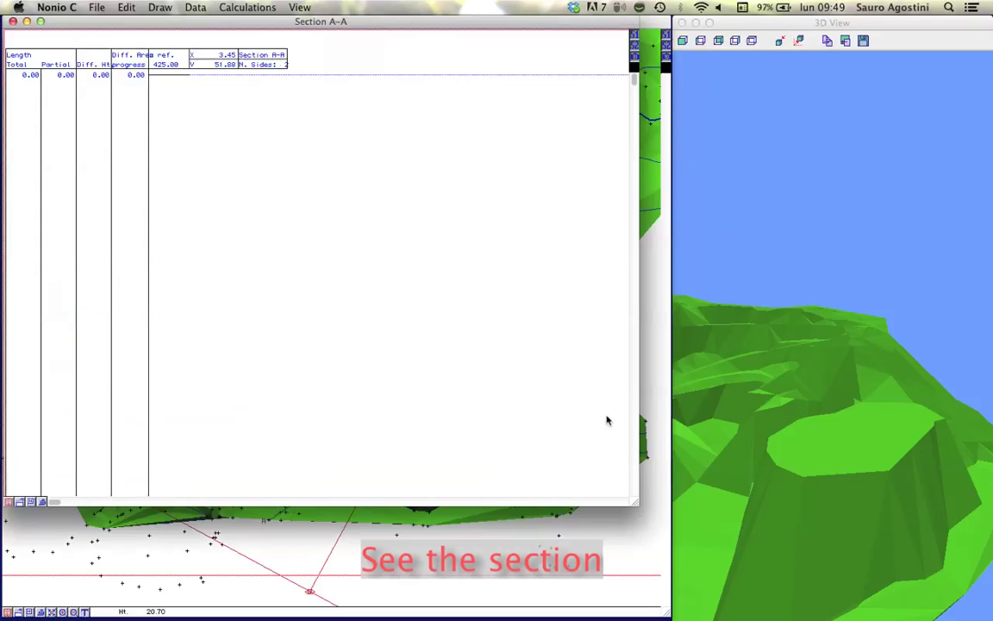
scroll(607, 421, down, 10)
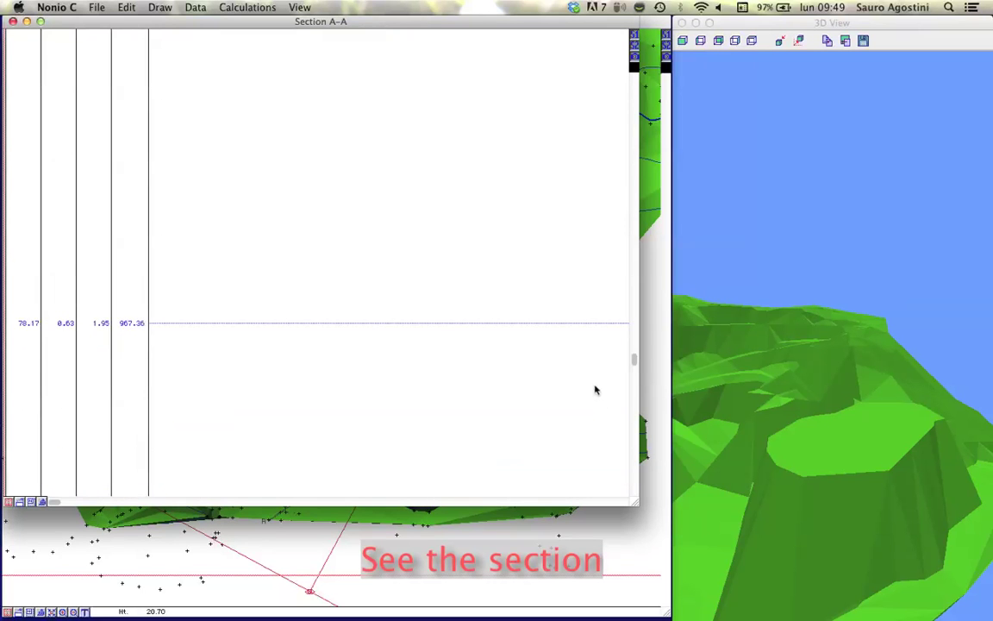
scroll(582, 378, up, 10)
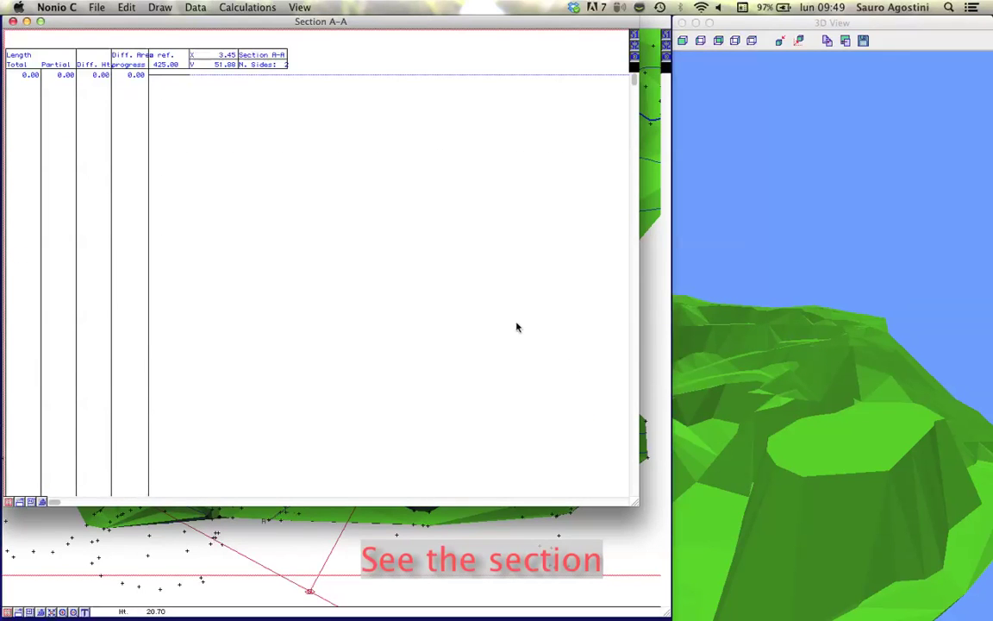
- Set the Section Parameters length scale to 200 and review the redrawn Section A-A profile
click(195, 7)
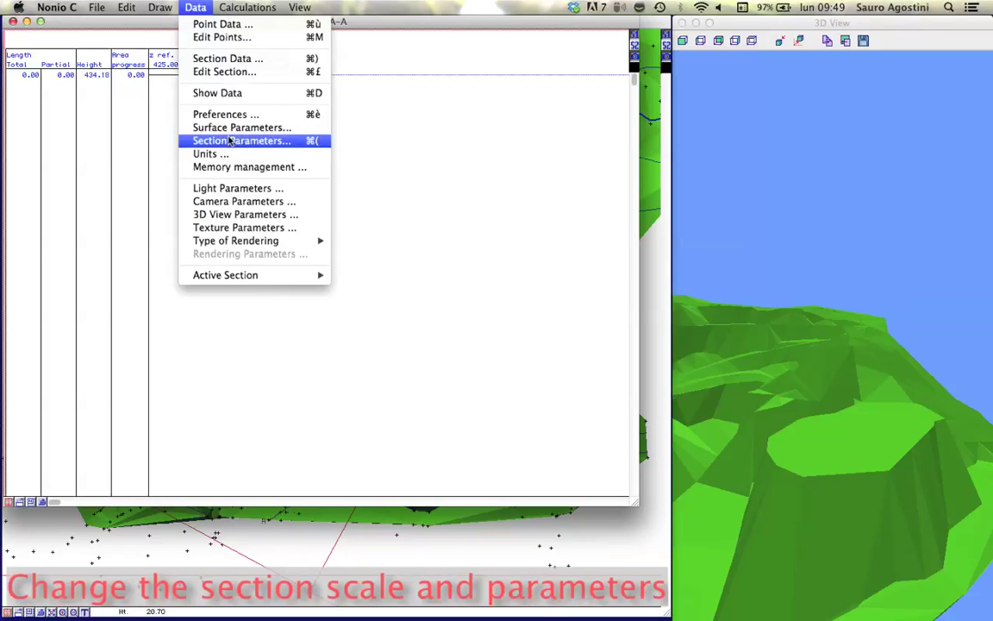
click(230, 140)
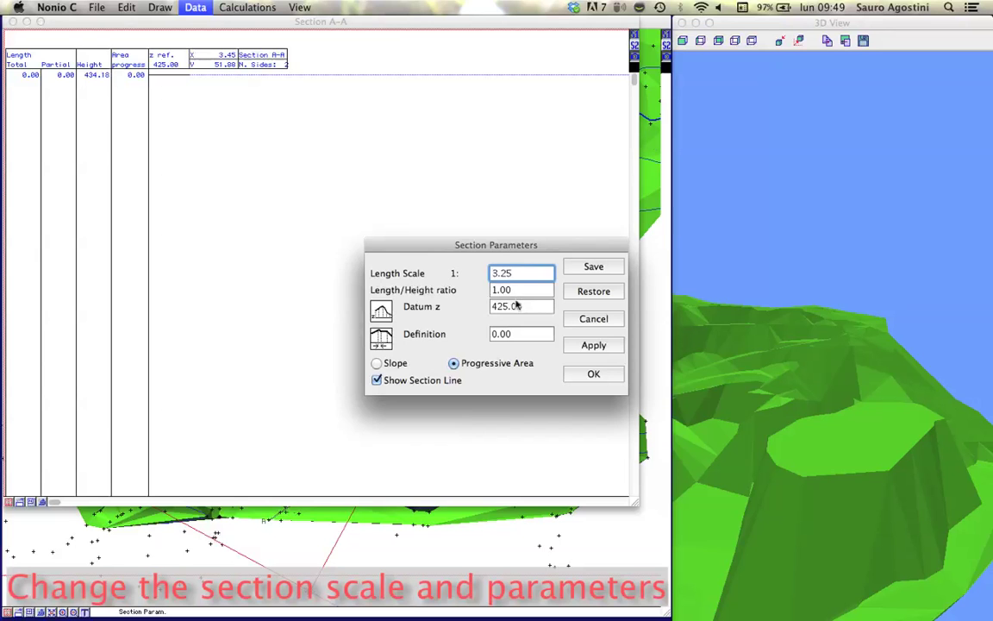
double_click(496, 272)
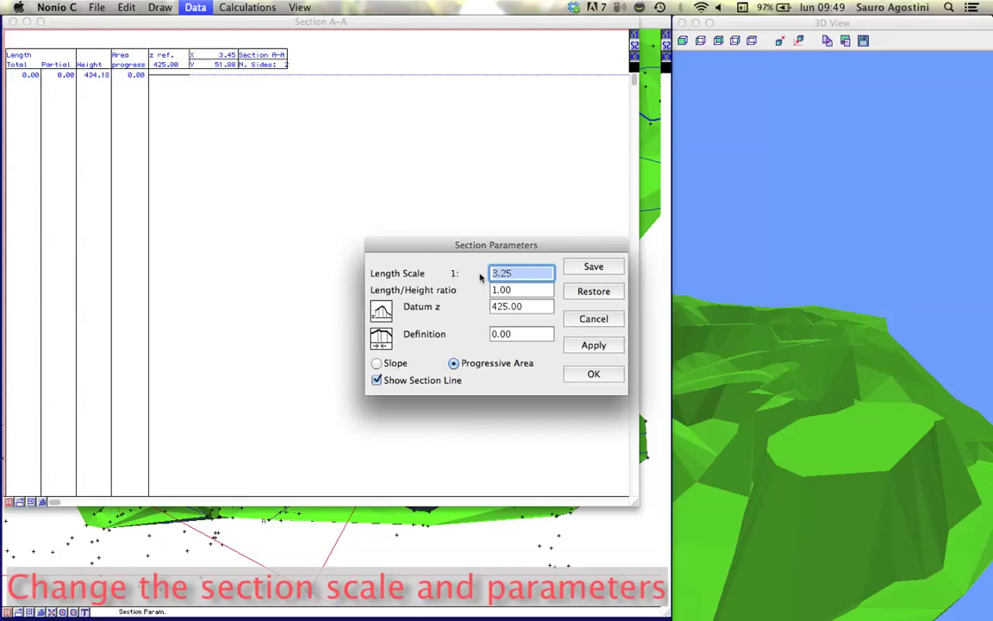
text(200)
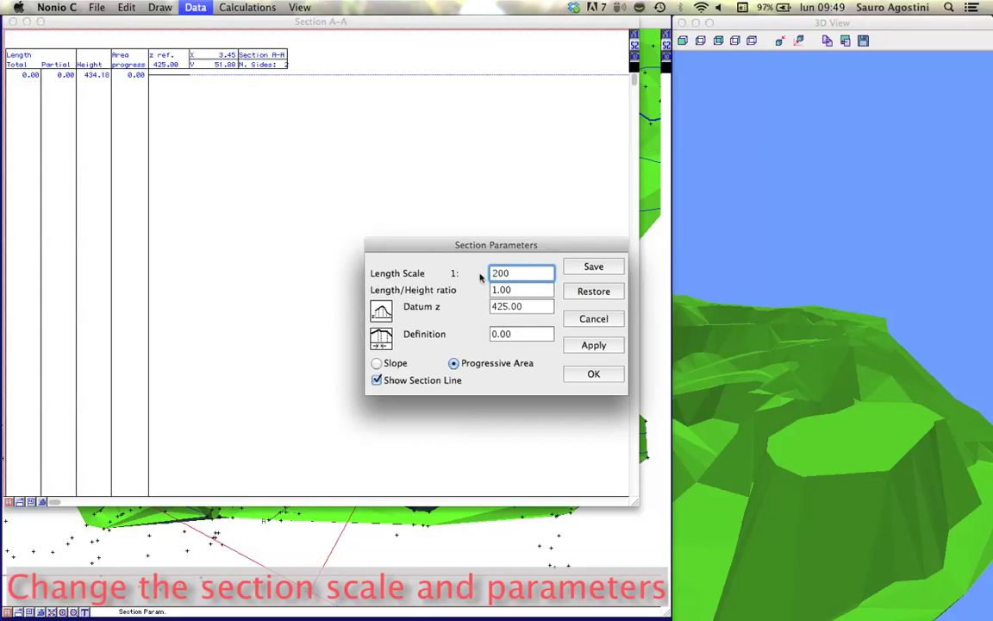
click(593, 374)
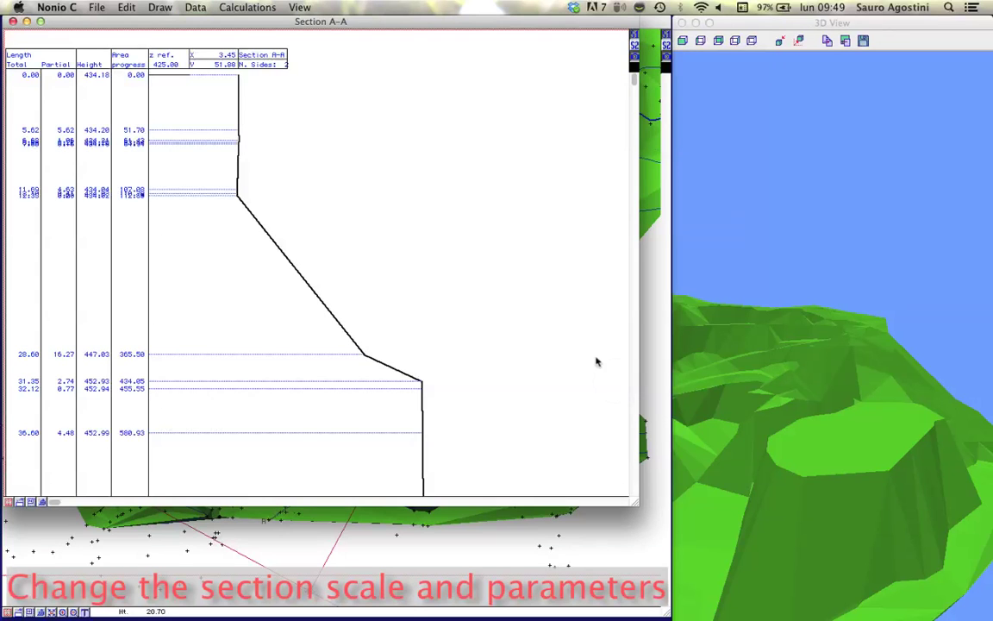
scroll(524, 307, down, 10)
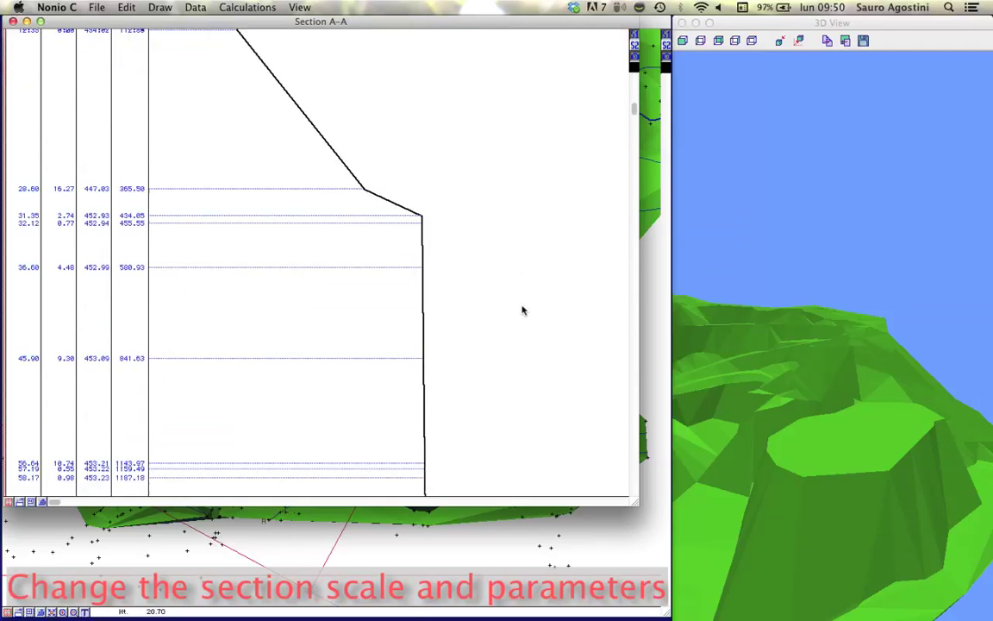
scroll(524, 311, down, 5)
scroll(523, 311, up, 15)
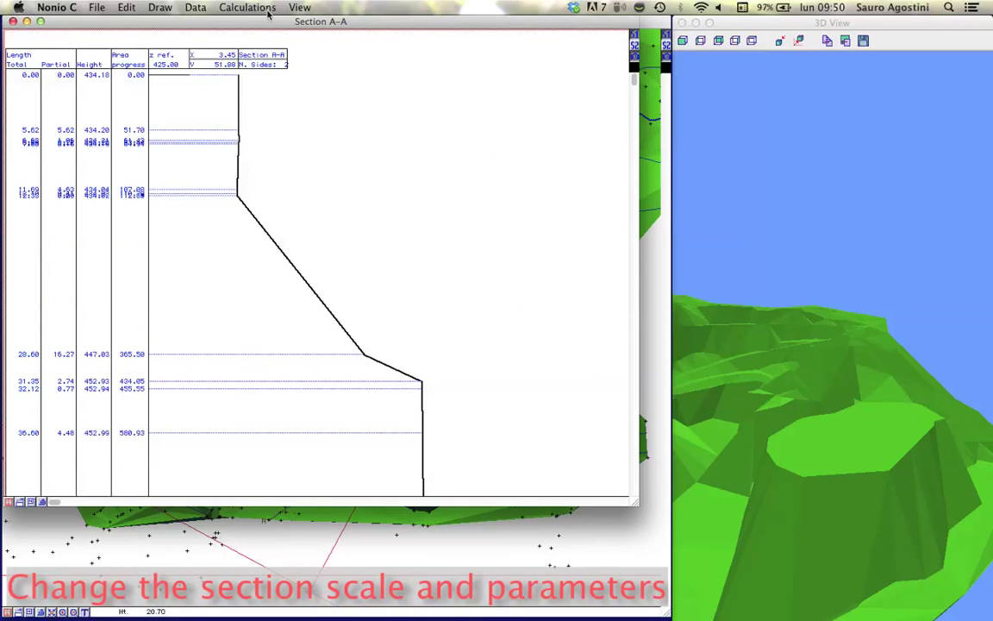
click(298, 7)
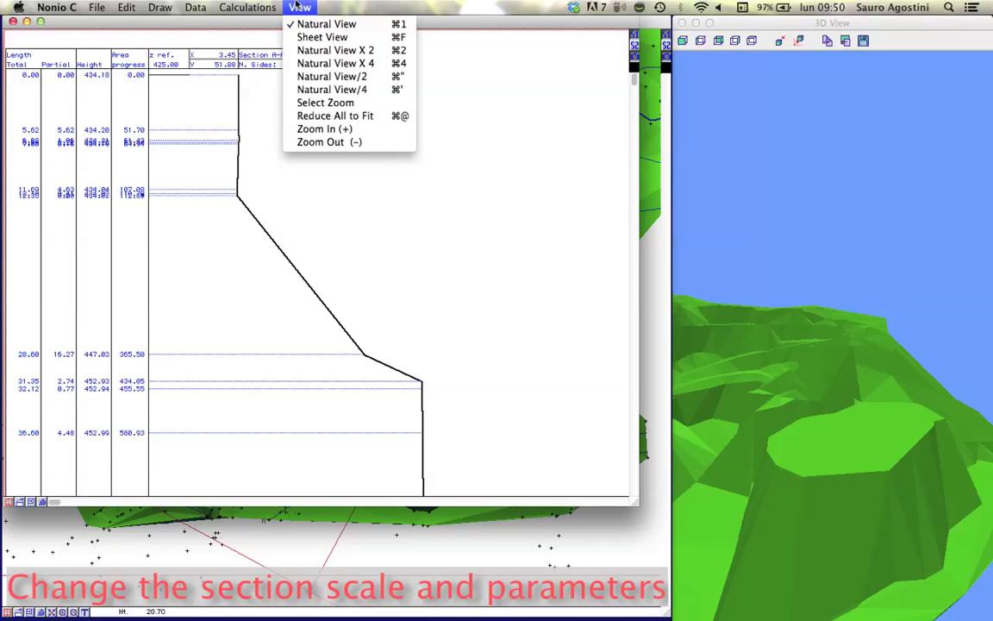
mouse_move(245, 8)
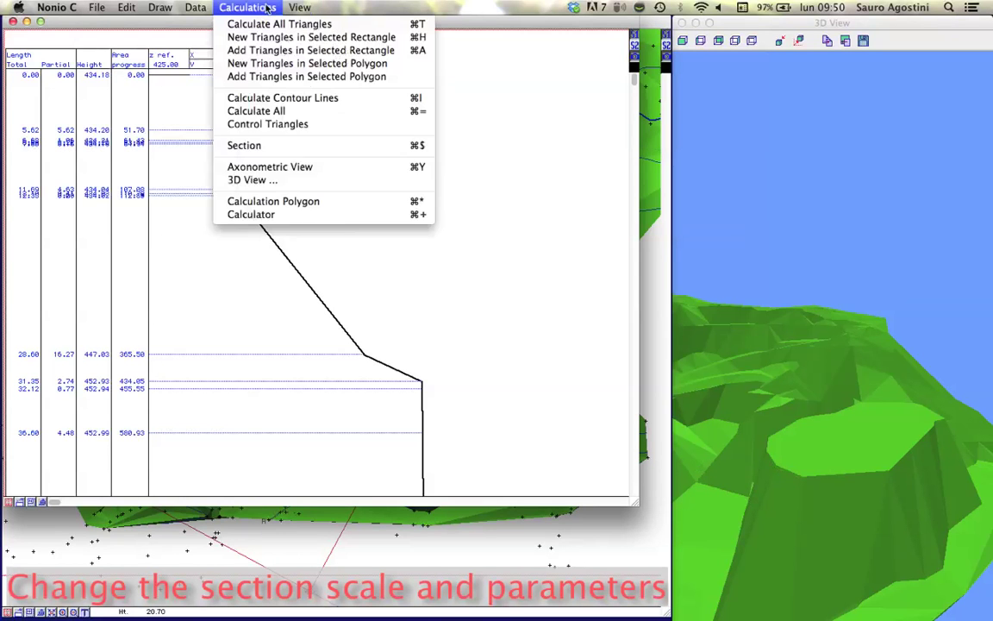
- Recompute Section A-A and redraw it at a 1:500 length scale, its profile running to about 174.31
click(276, 145)
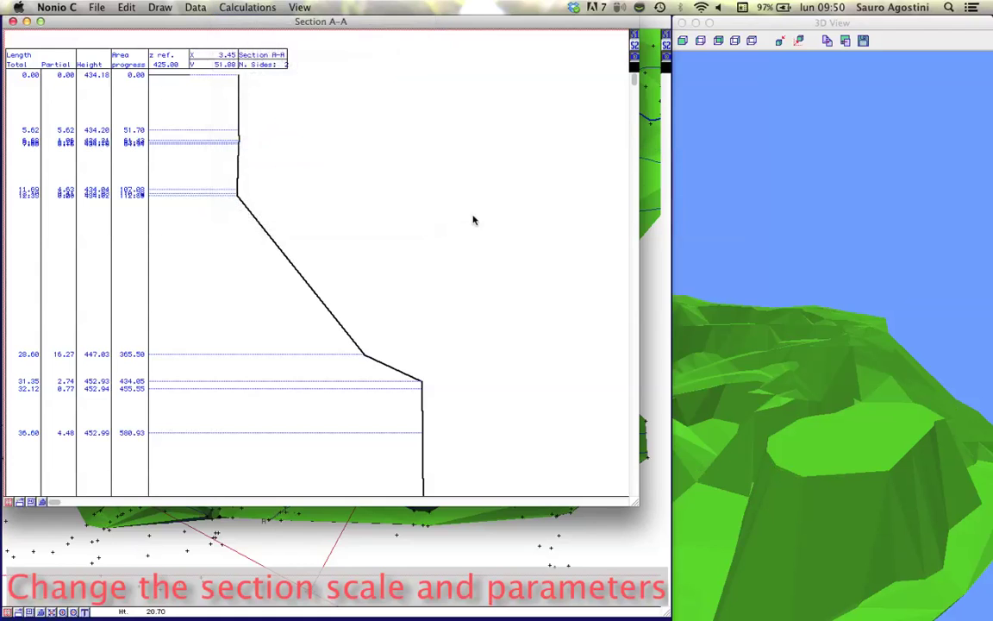
click(196, 8)
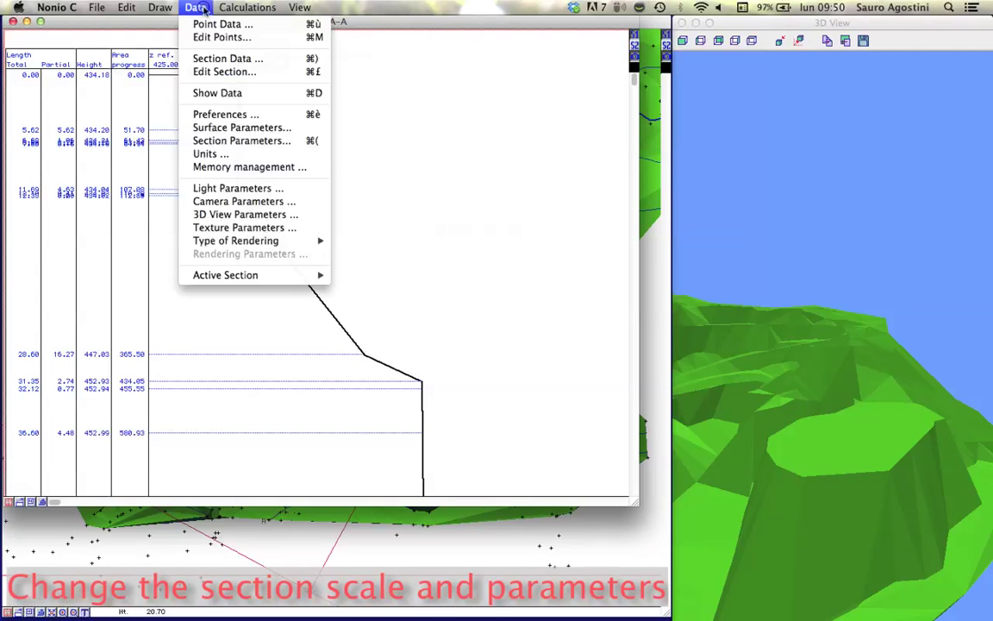
click(228, 141)
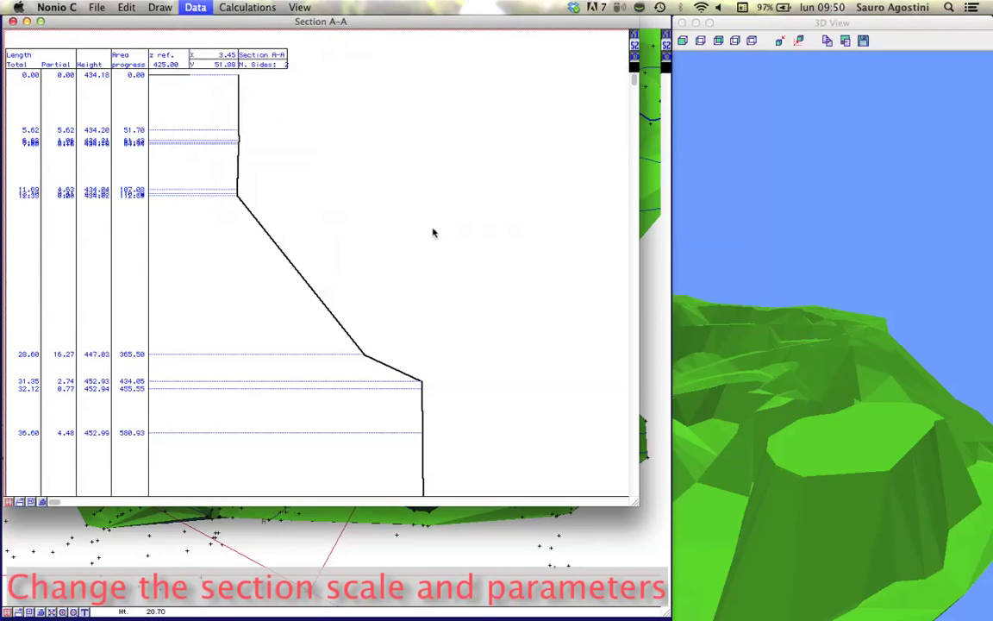
key(super+a)
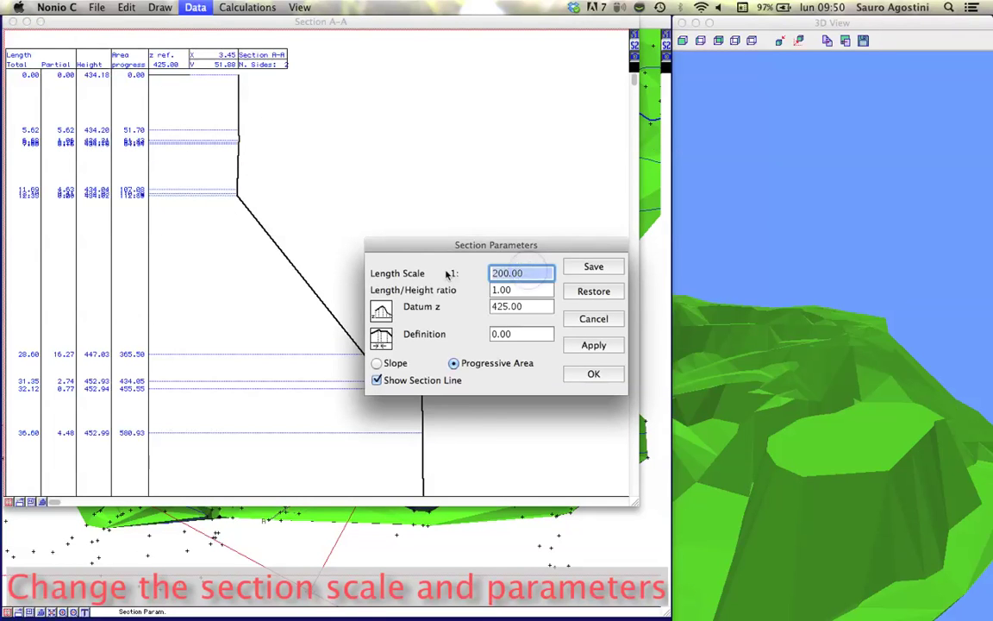
text(5)
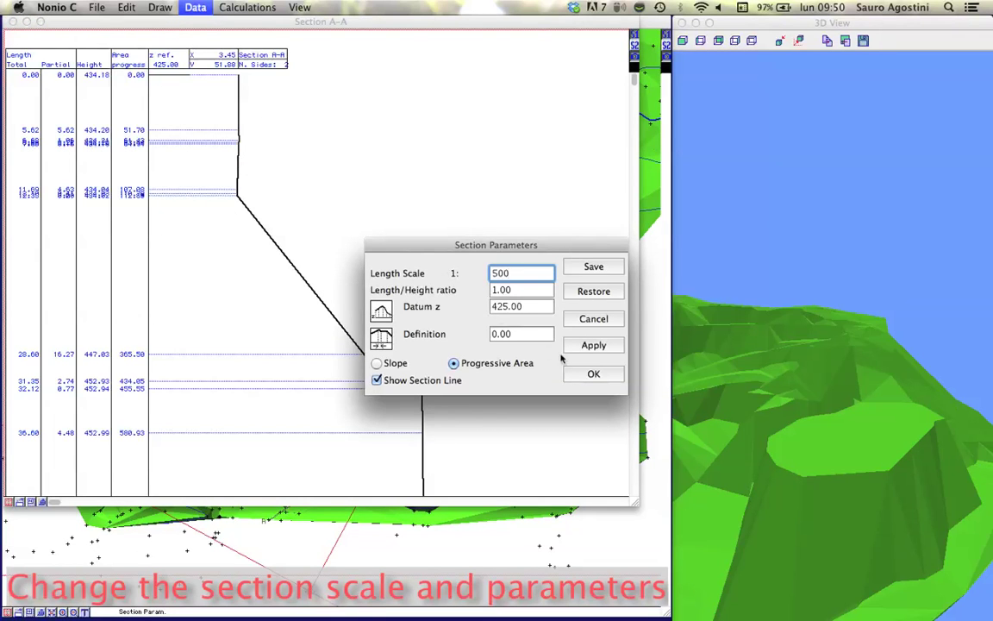
click(593, 373)
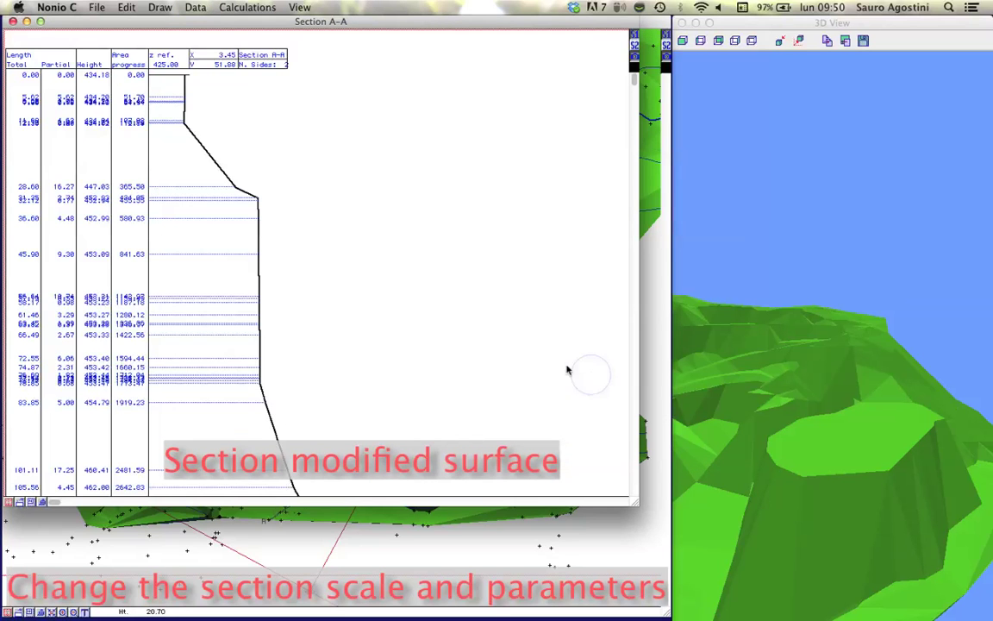
scroll(447, 318, down, 15)
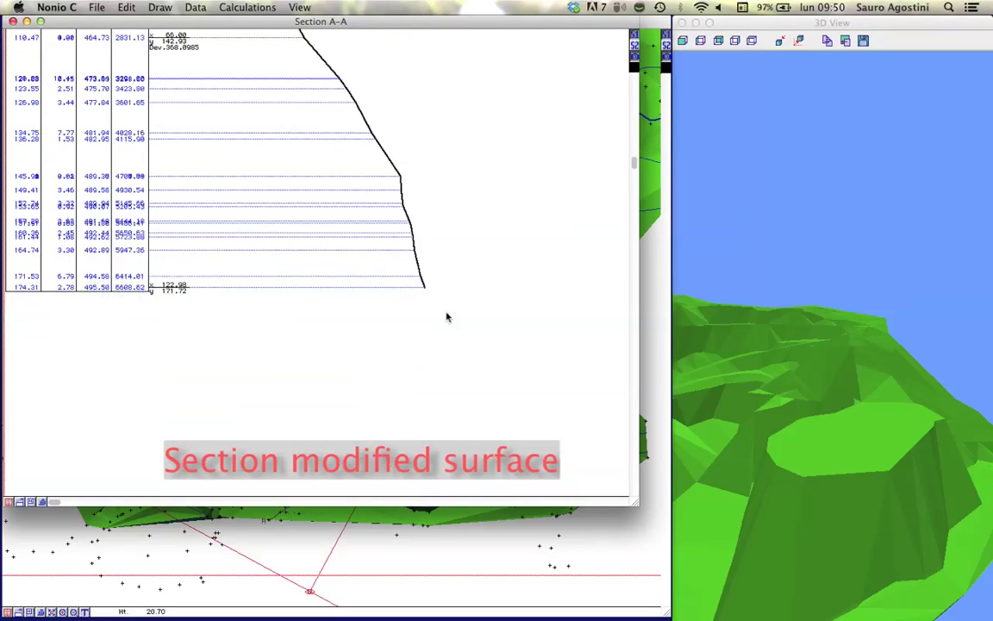
scroll(447, 317, up, 15)
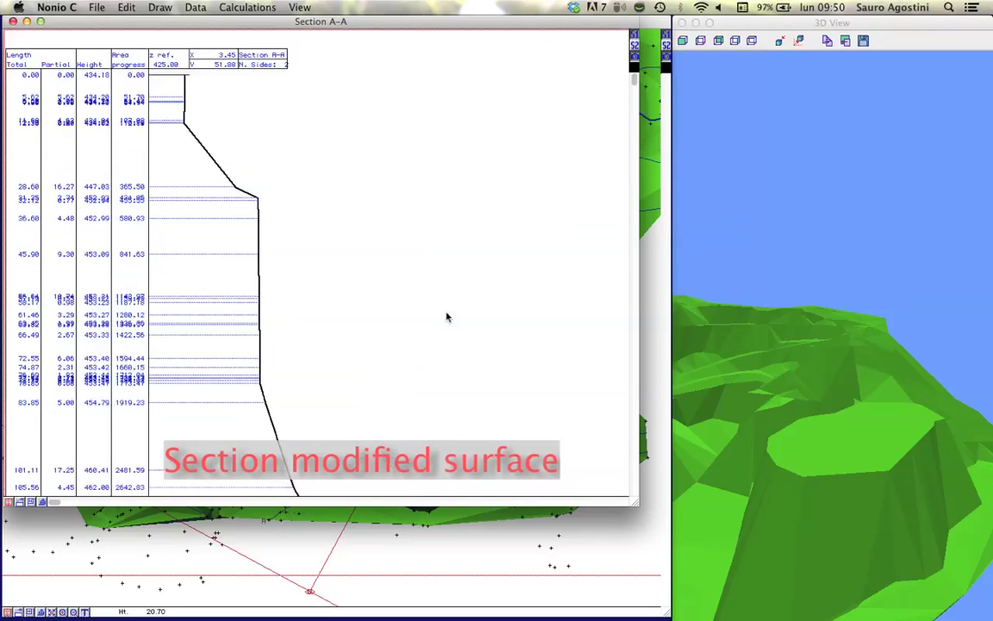
- Check the unmodified-surface profile, then plot both surfaces in Section A-A, with height differences totalling 983.62
click(634, 47)
scroll(429, 205, down, 3)
scroll(429, 204, down, 5)
scroll(430, 205, up, 8)
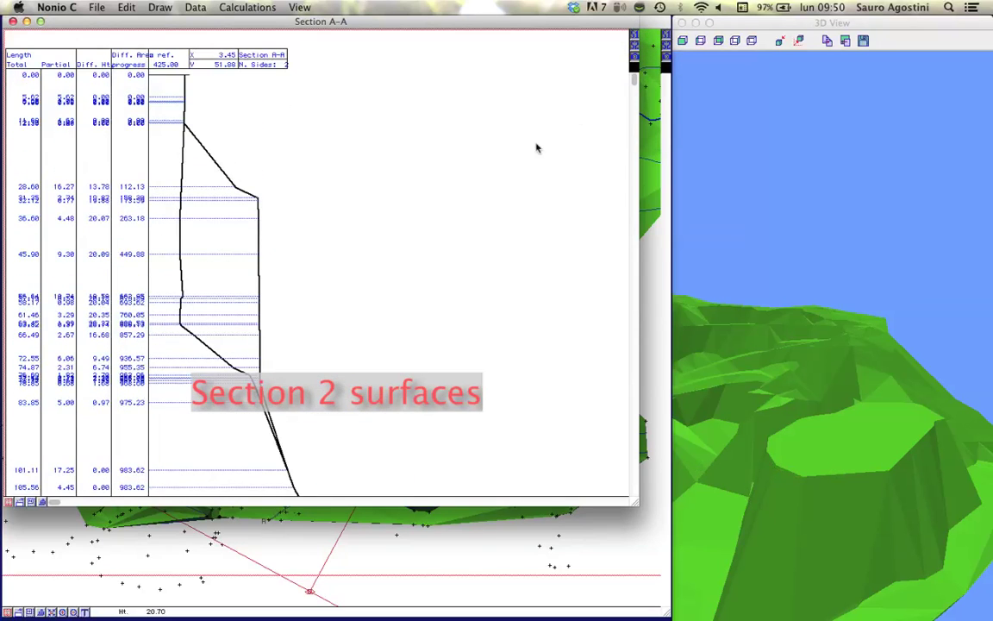
click(637, 42)
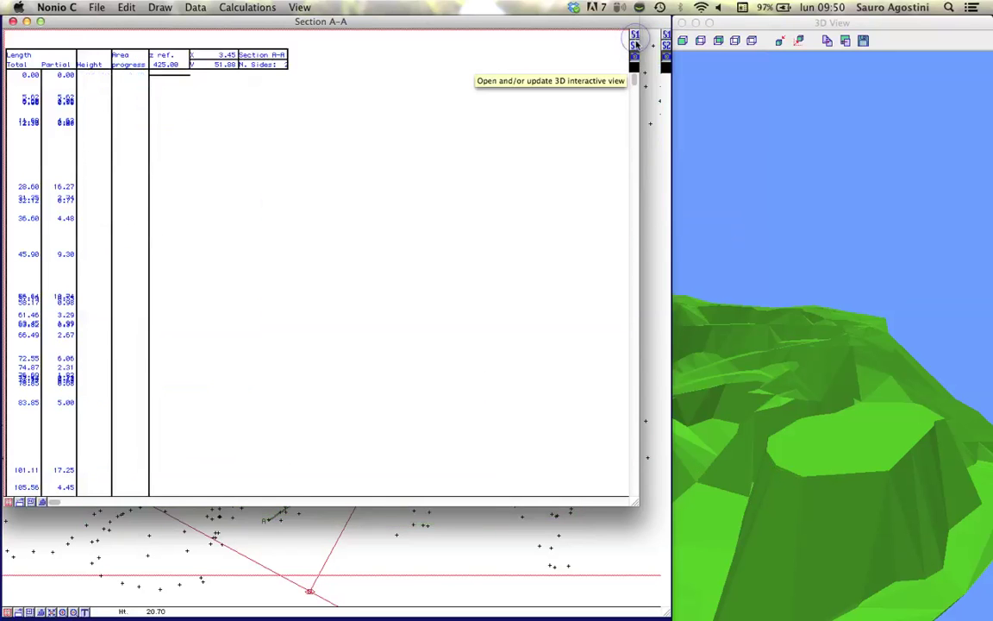
click(635, 35)
scroll(408, 215, down, 8)
scroll(407, 215, up, 8)
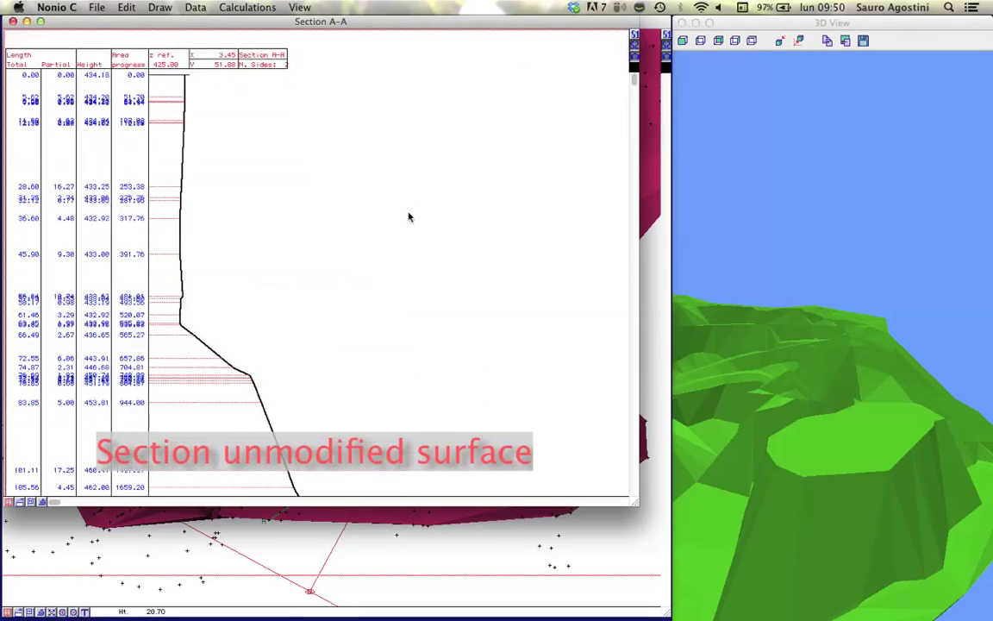
click(637, 36)
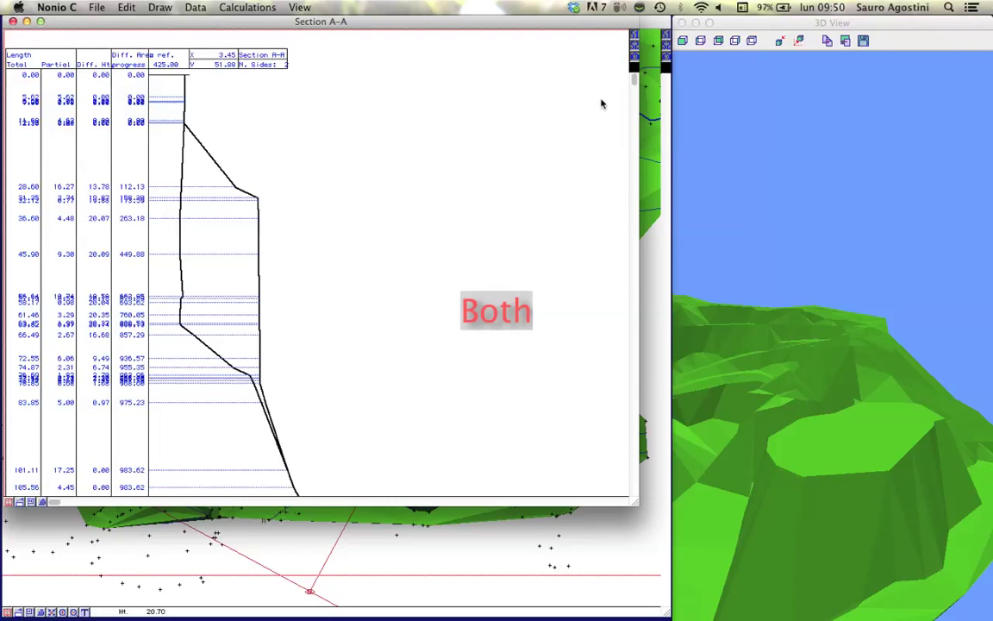
scroll(602, 103, down, 5)
scroll(602, 100, up, 5)
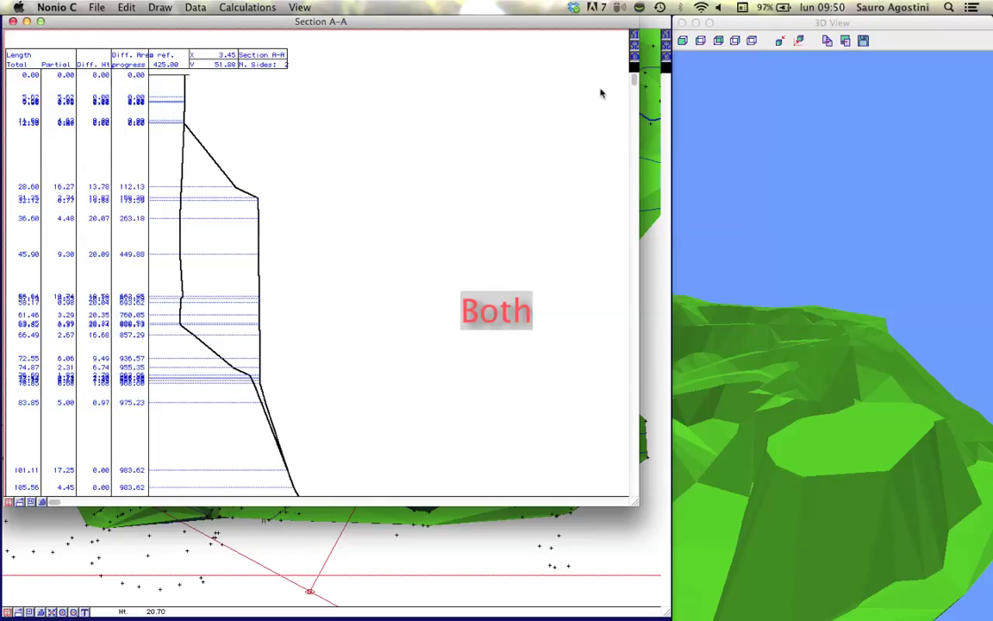